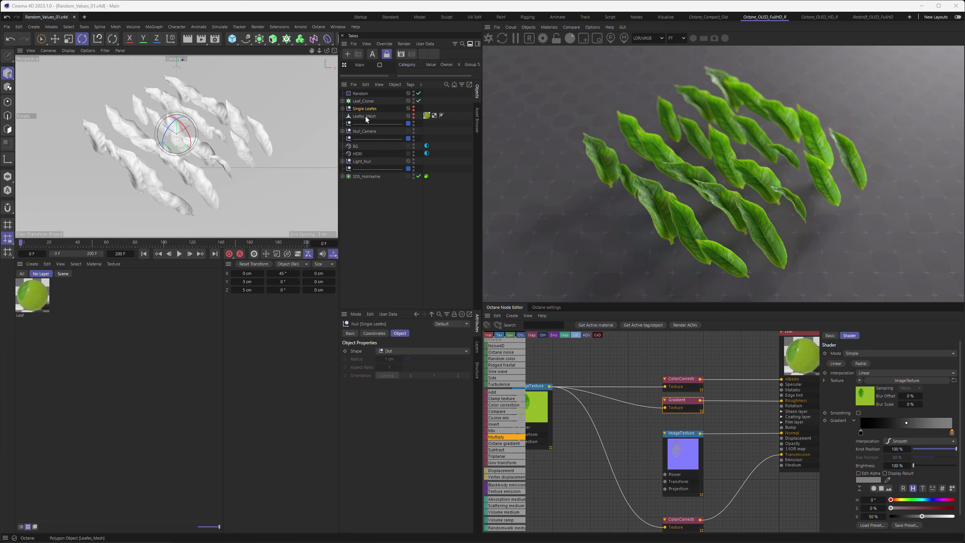
Step: Inspect the Leaf_Cloner settings, the objects inside Single Leafes, and the Leafes_Mesh object
click(363, 101)
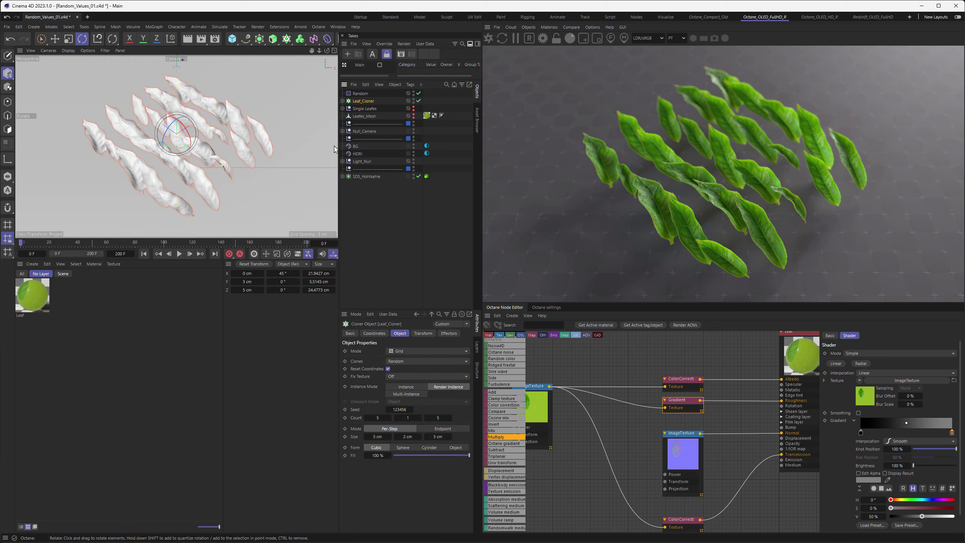
click(343, 109)
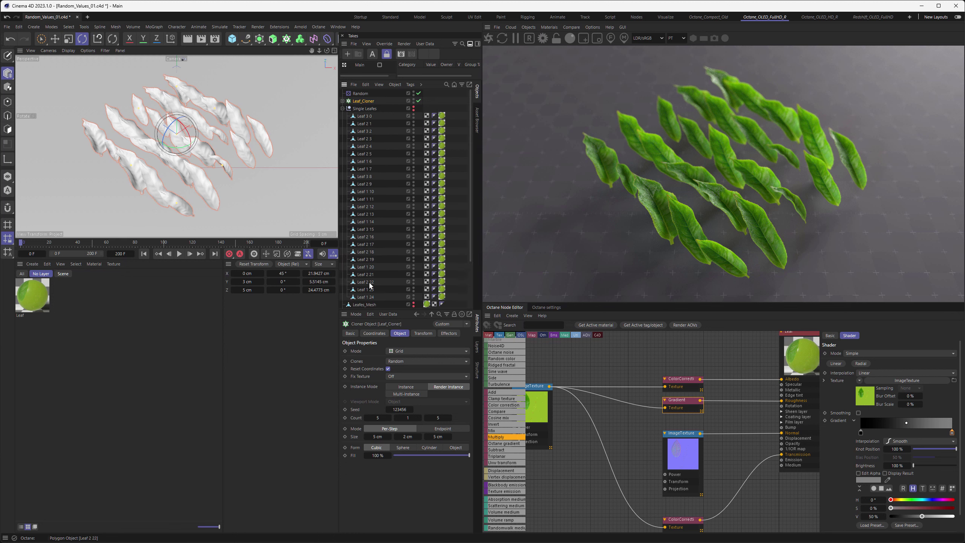
click(343, 108)
click(365, 117)
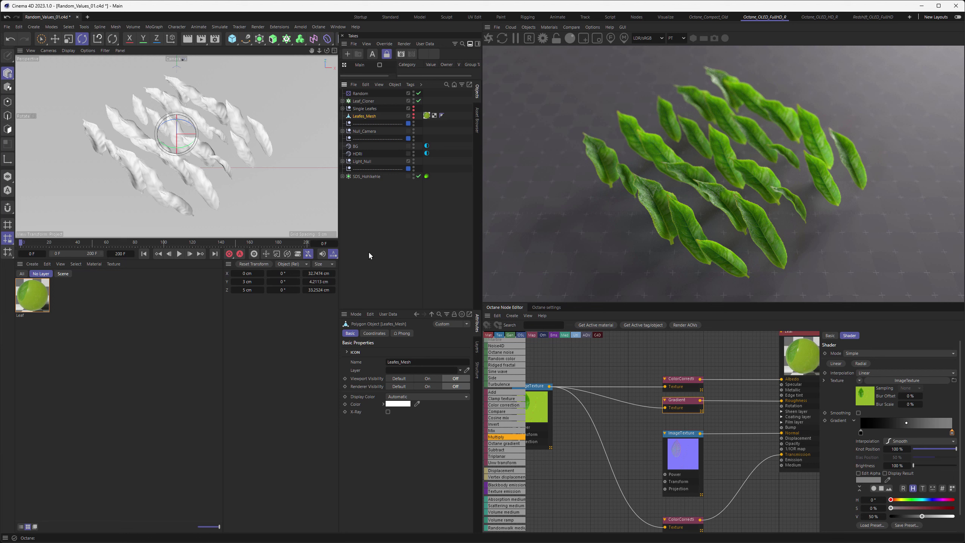
Step: Create a new Octane Universal Material
click(547, 27)
mouse_move(560, 67)
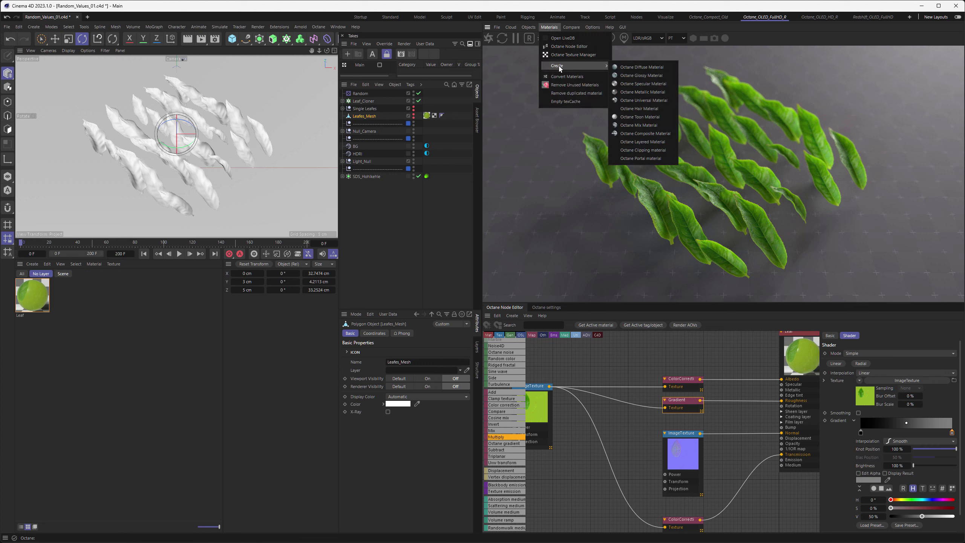
click(640, 100)
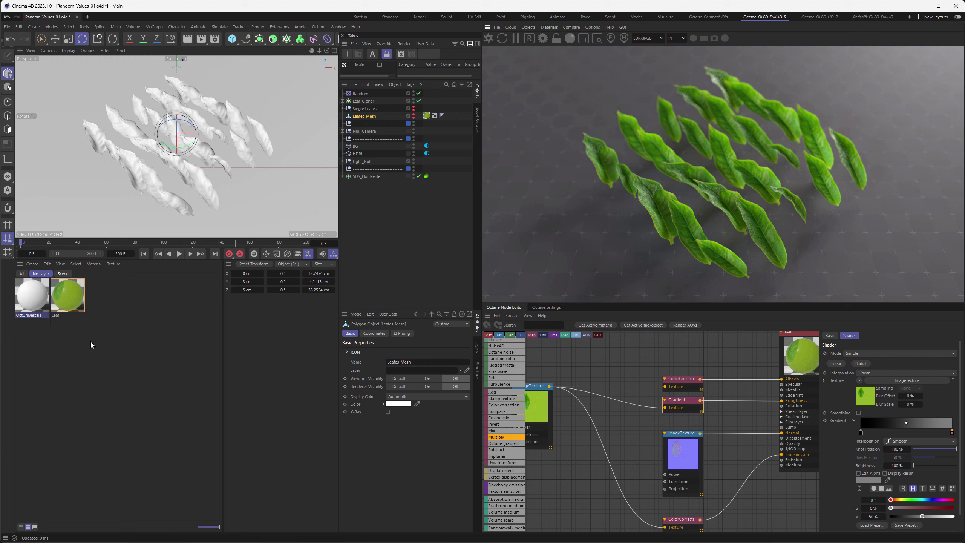
Step: Select and copy the diffuse and normal ImageTexture nodes in the Leaf material's node graph
click(79, 304)
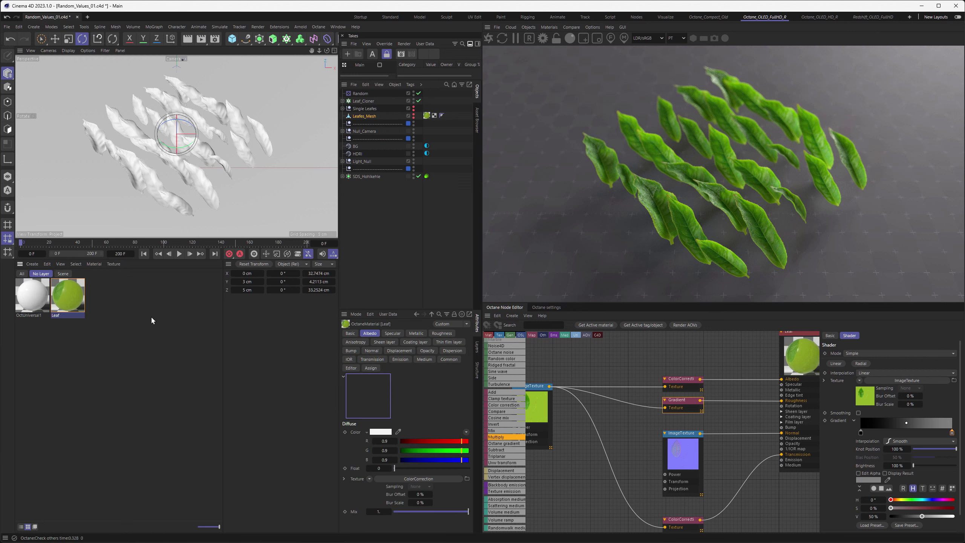
middle_drag(551, 365, 623, 355)
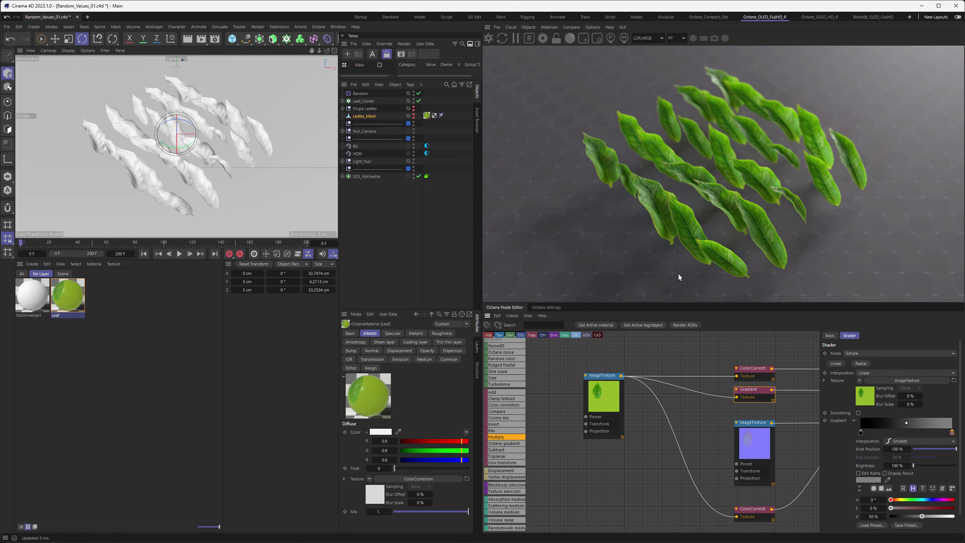
click(760, 438)
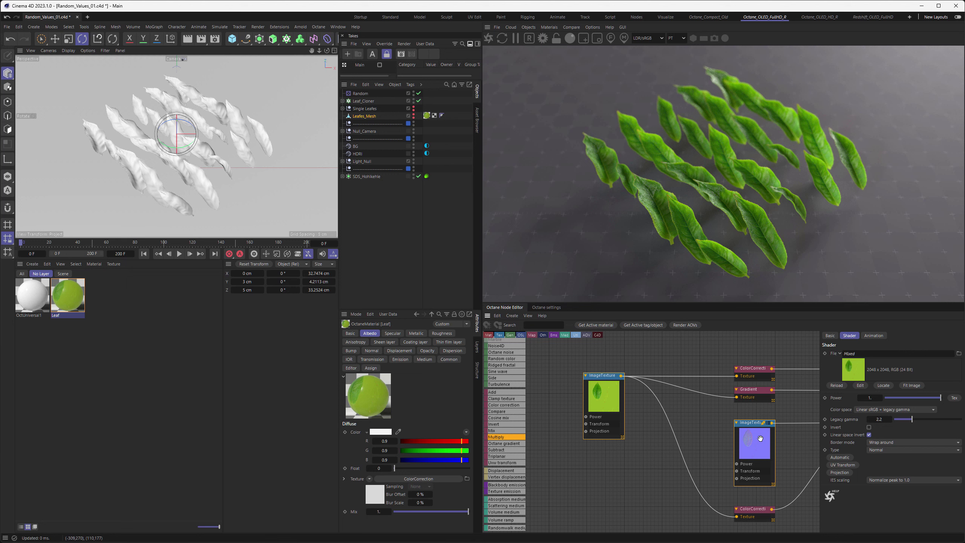
Step: Replace the Leaf material with the OctUniversal1 material
click(41, 293)
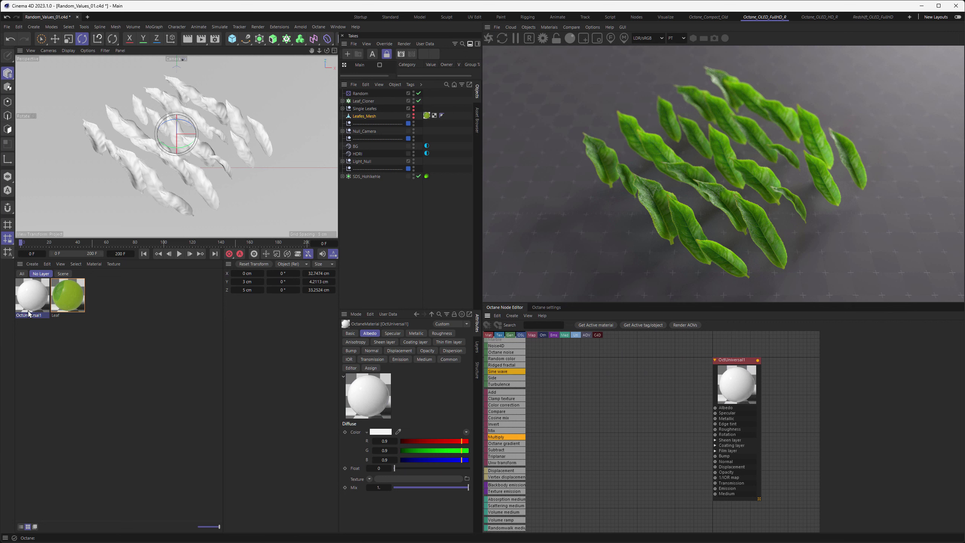
drag(30, 303, 69, 298)
drag(69, 298, 68, 299)
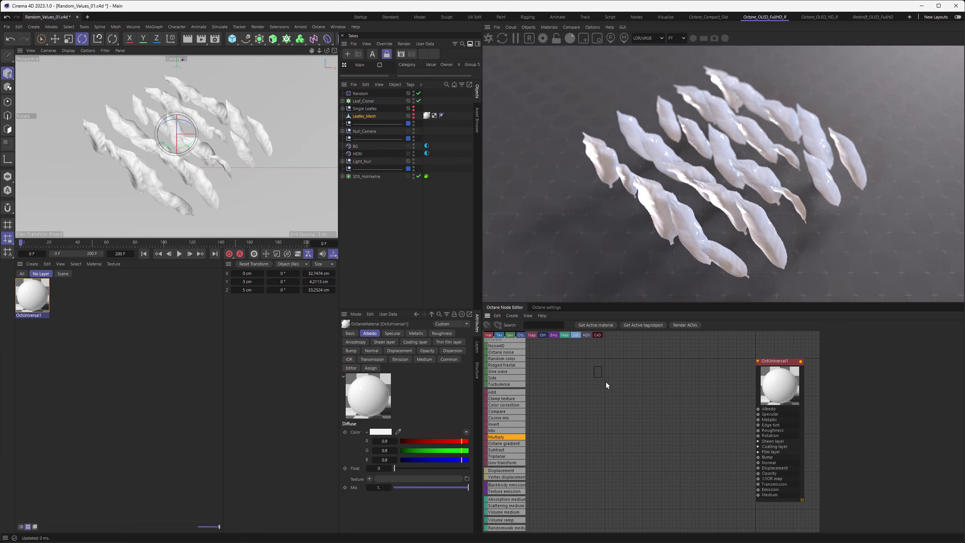
Step: Paste the two copied ImageTexture nodes into the OctUniversal1 node graph
drag(612, 385, 612, 384)
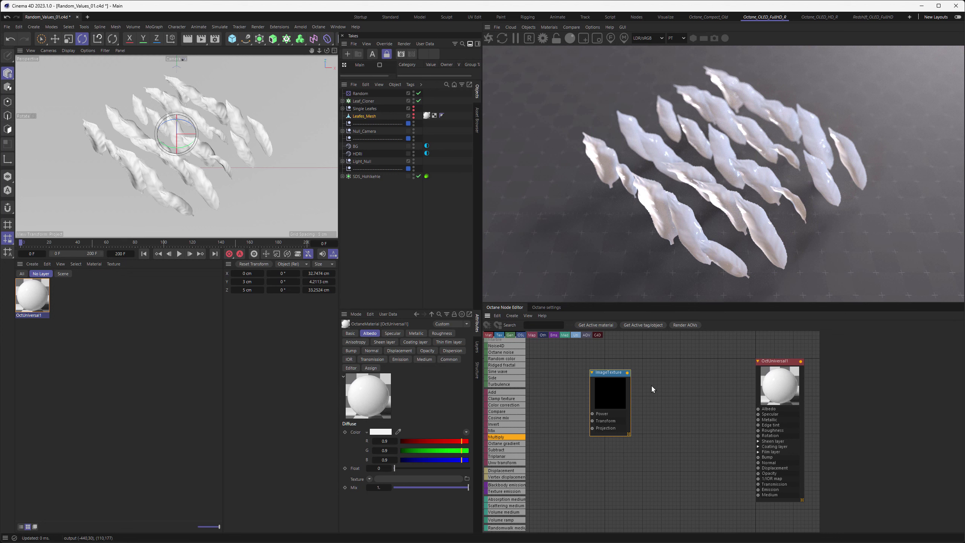
middle_drag(651, 385, 680, 425)
click(681, 426)
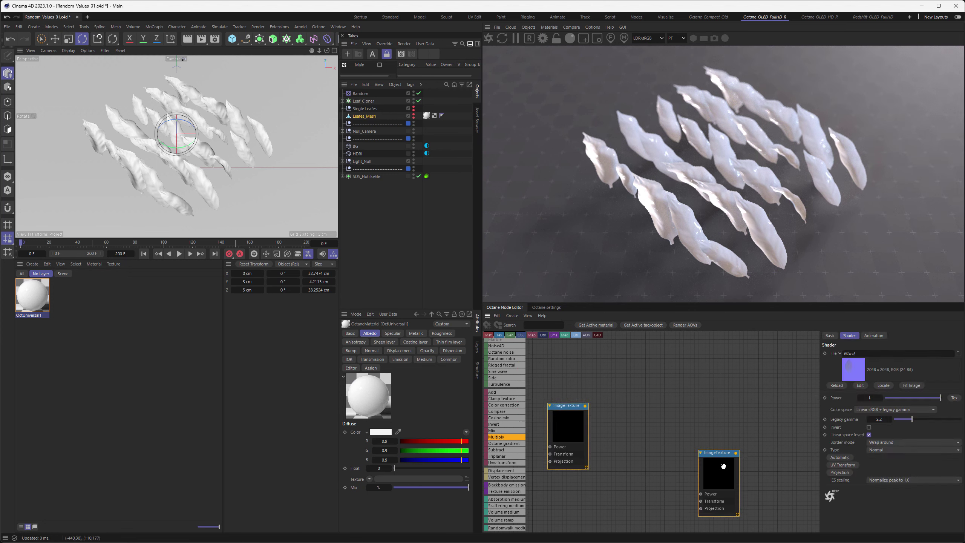
Step: Connect the "Leaf of green tea diff.png" ImageTexture node to the material's Albedo input
click(535, 396)
drag(551, 394, 784, 435)
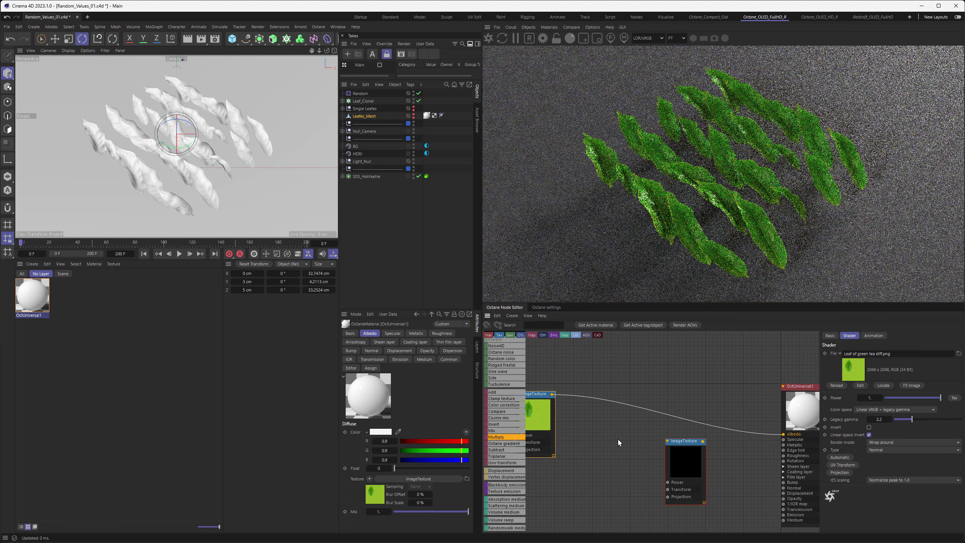
middle_drag(622, 438, 655, 394)
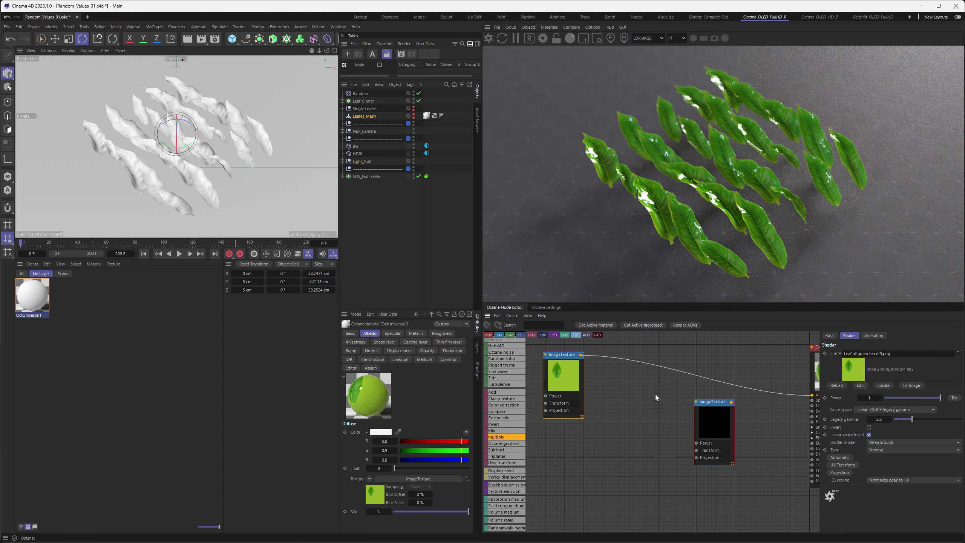
Step: Connect the "Leaf of green tea_nrm.png" ImageTexture node to the material's Normal input
click(702, 423)
mouse_move(701, 422)
middle_down()
mouse_move(729, 425)
mouse_move(692, 408)
middle_up()
drag(713, 392, 792, 440)
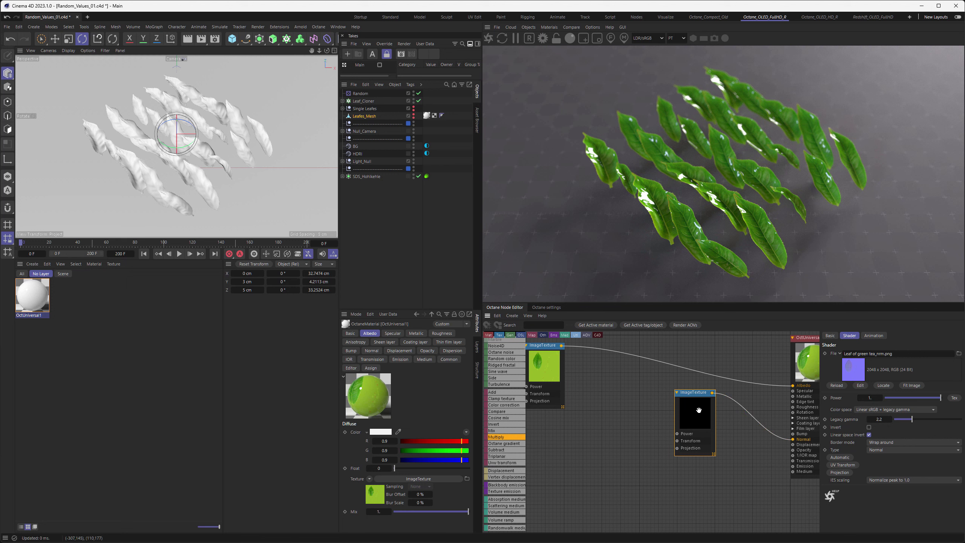
Step: Arrange the diffuse and normal ImageTexture nodes roughly level with their Albedo and Normal inputs
drag(700, 407, 622, 456)
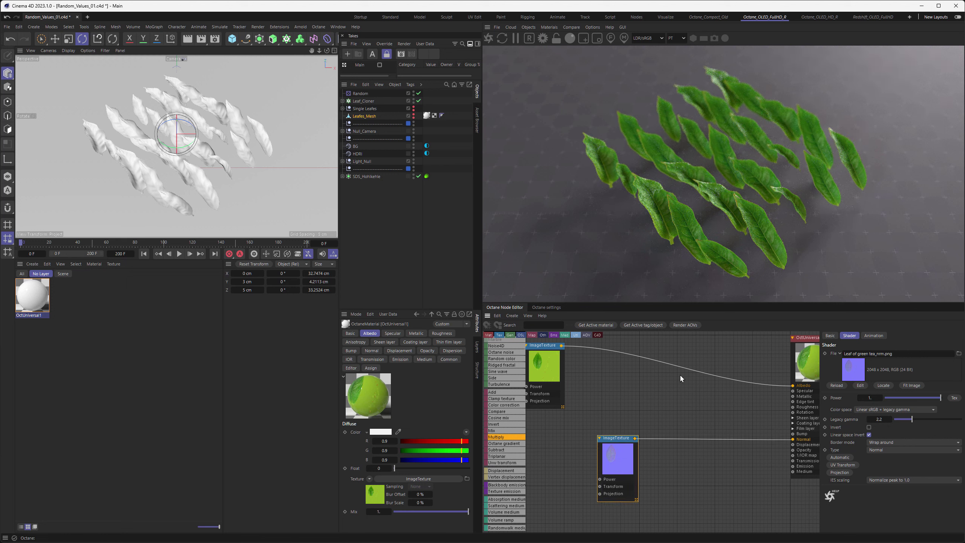
middle_drag(634, 395, 676, 402)
drag(596, 376, 589, 418)
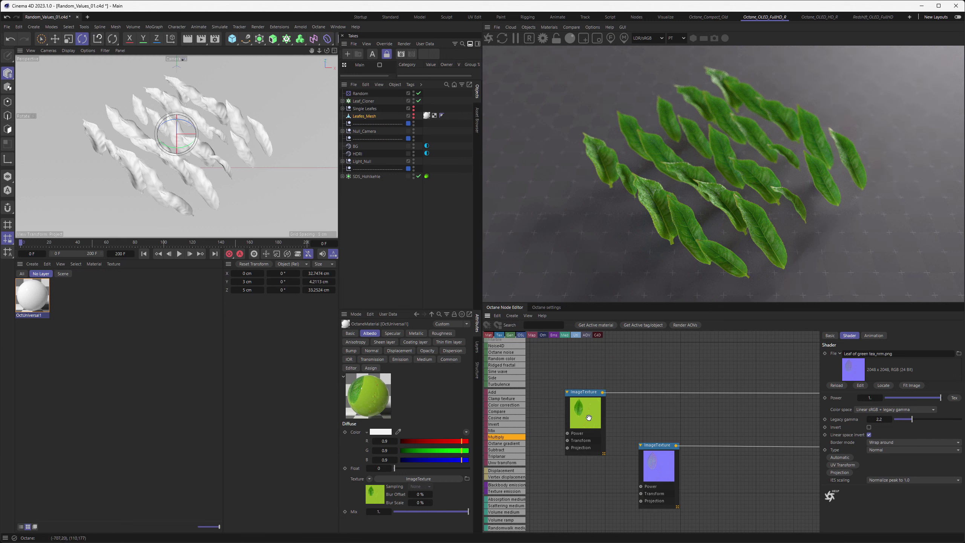
middle_drag(752, 433, 707, 425)
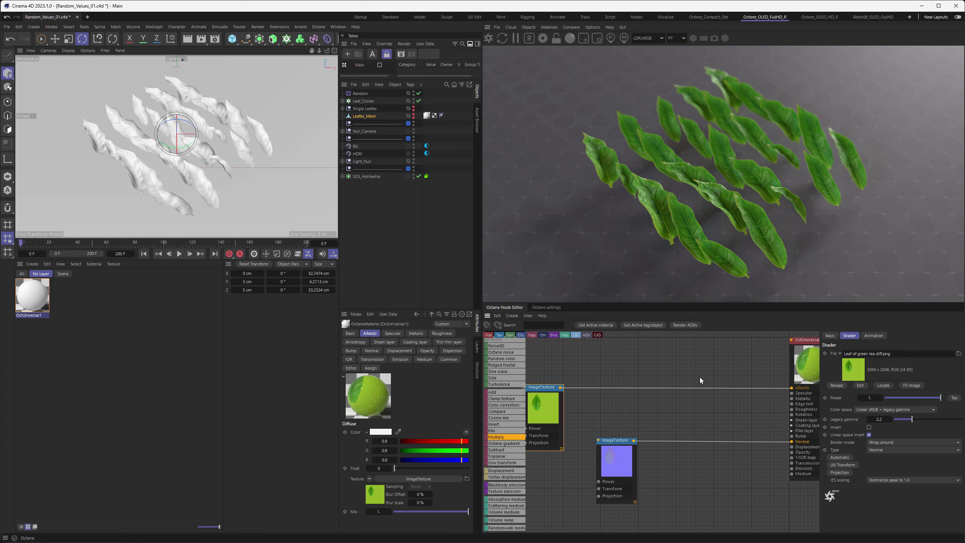
middle_drag(717, 422, 696, 416)
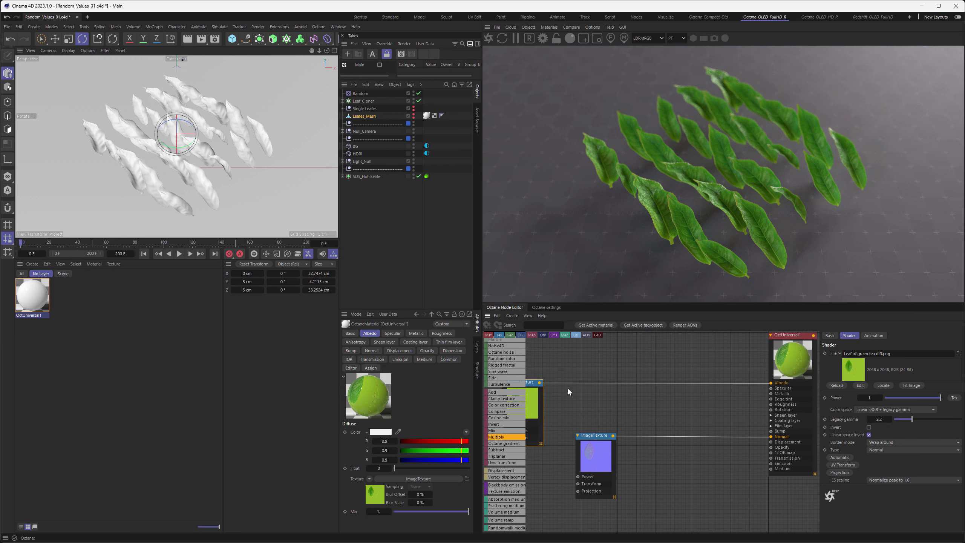
Step: Connect the diffuse ImageTexture to the material's Transmission input and open the material's Transmission settings
drag(539, 383, 771, 462)
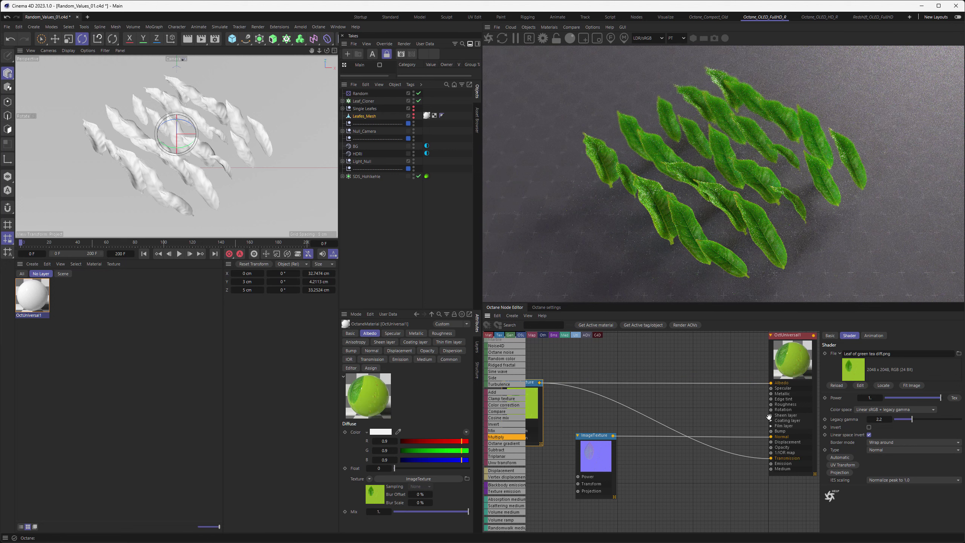
click(793, 363)
middle_drag(726, 371, 720, 383)
click(836, 361)
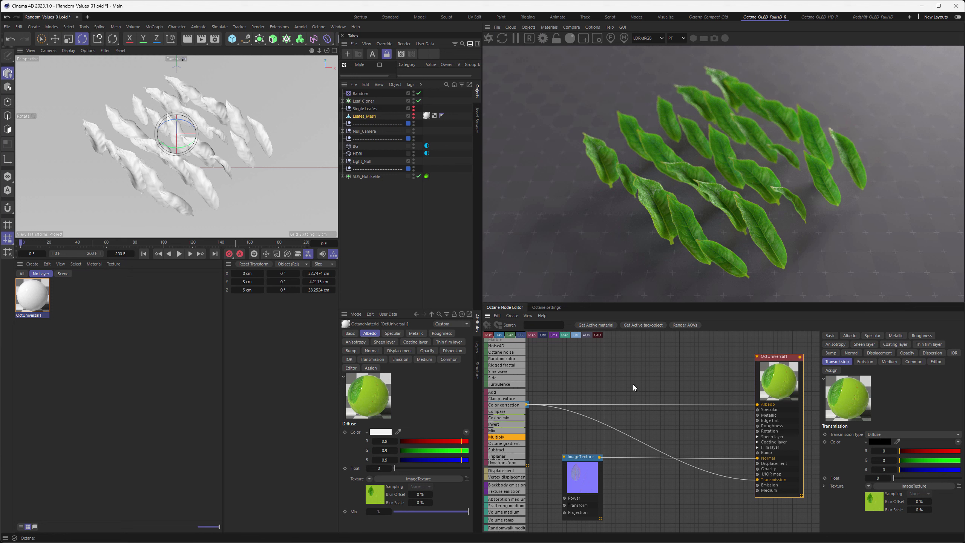
Step: Insert a Color correction node between the diffuse ImageTexture and Albedo, and another between it and Transmission
mouse_move(634, 384)
middle_down()
mouse_move(646, 383)
mouse_move(639, 380)
middle_up()
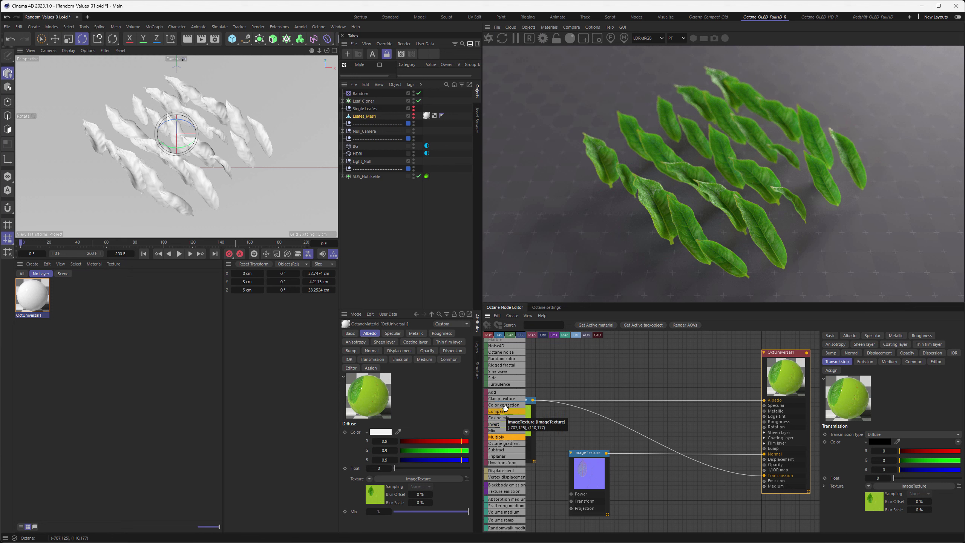
drag(505, 404, 638, 399)
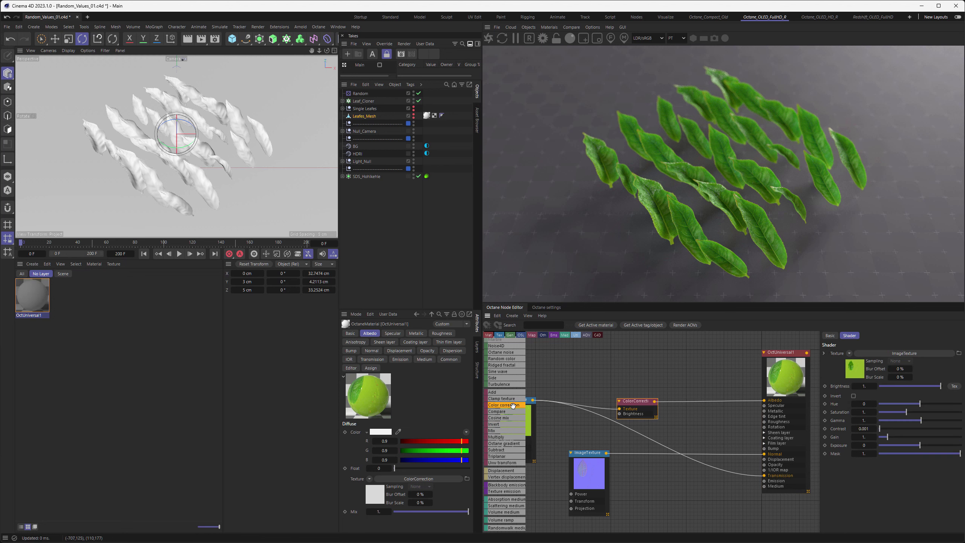
drag(708, 465, 692, 486)
drag(692, 486, 665, 486)
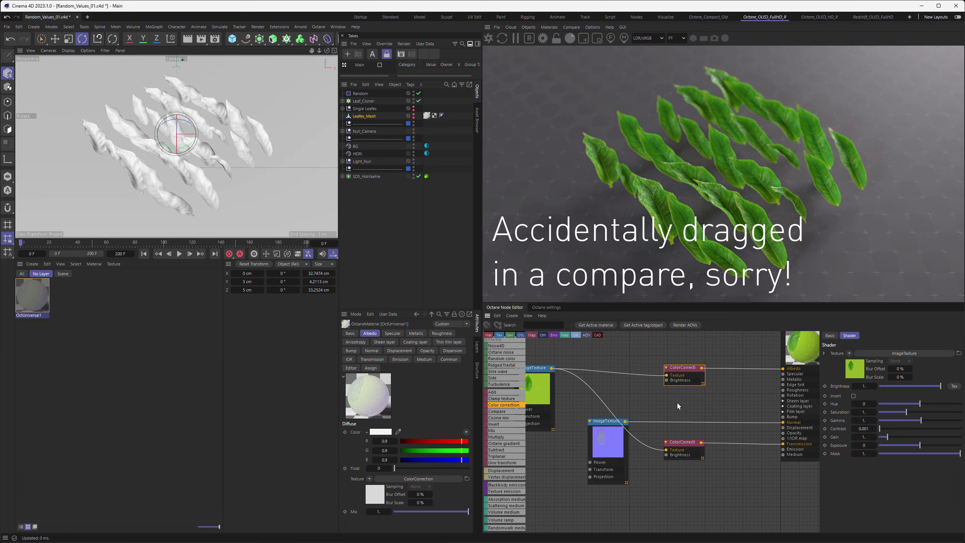
middle_drag(677, 403, 651, 394)
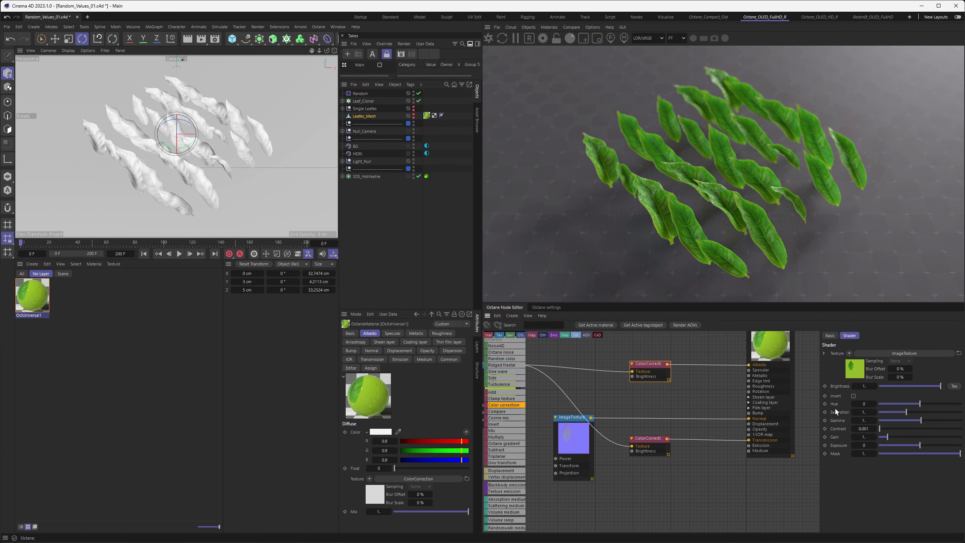
Step: Set the Brightness of the Albedo Color correction node to 0.5
click(856, 386)
text(0.5)
key(Return)
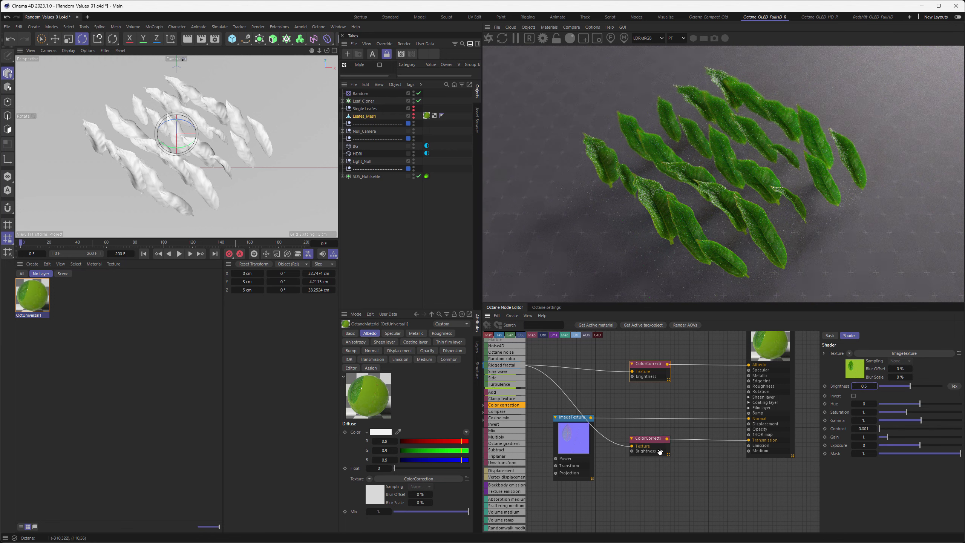
Step: Solo the Color correction node feeding Transmission to preview only its output
drag(650, 438, 651, 439)
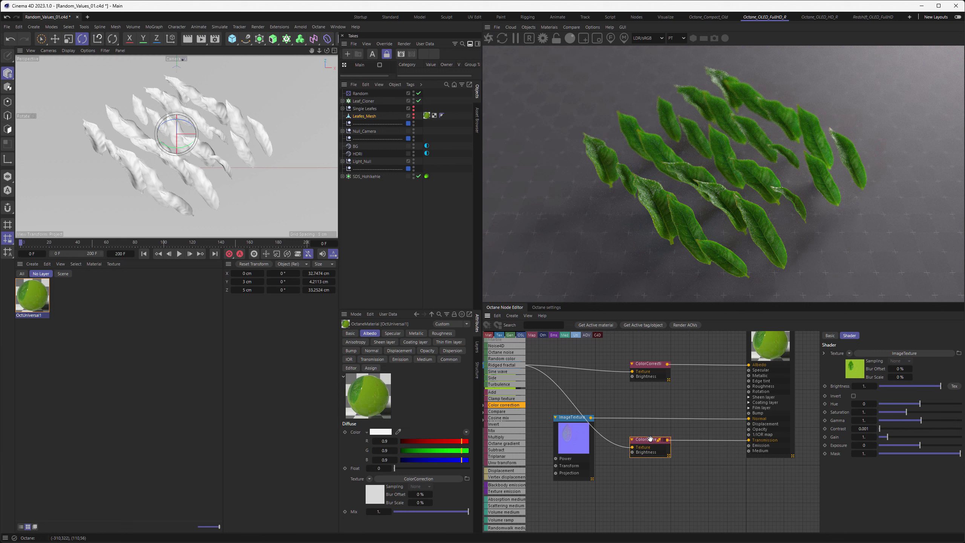
click(863, 420)
right_click(647, 443)
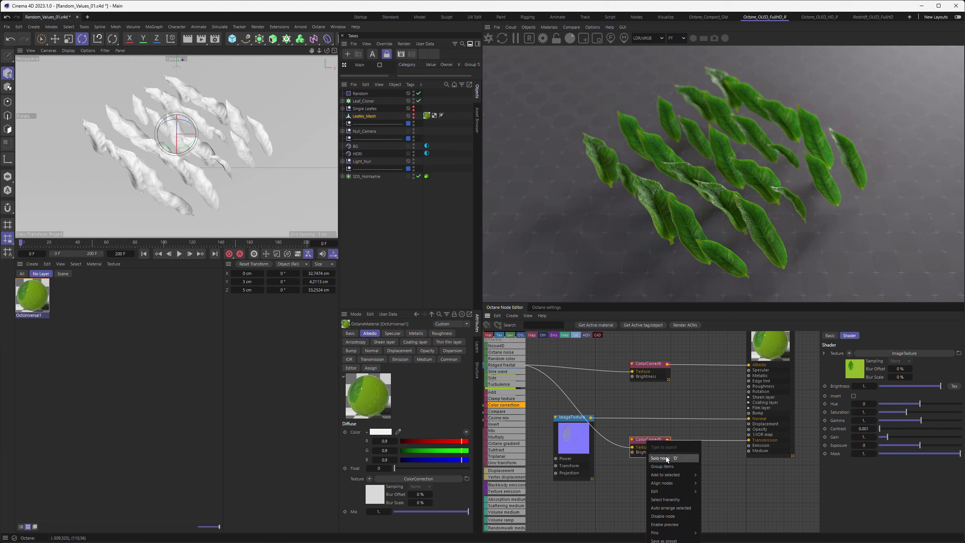
click(666, 458)
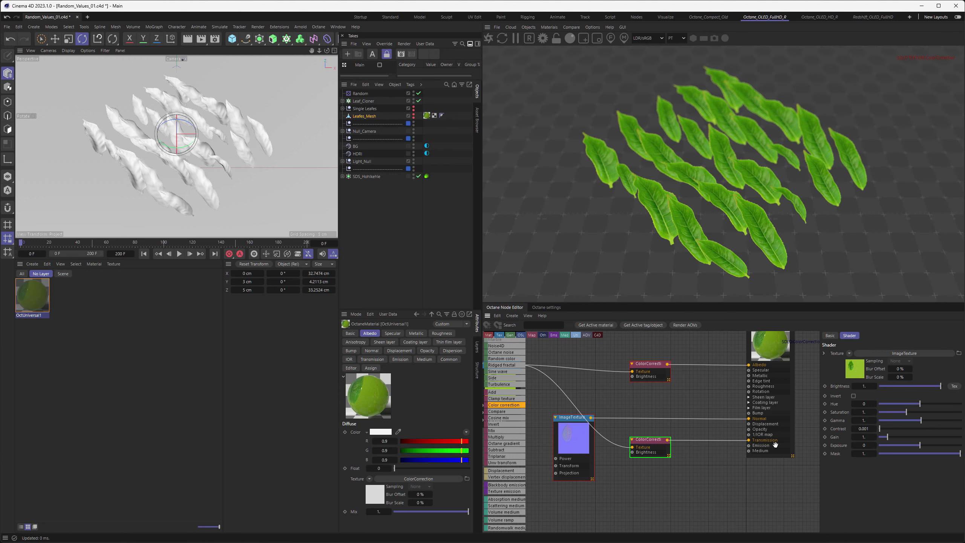
Step: Set the Transmission Color correction node's Gamma to 1/2.2 and turn off its solo preview
click(864, 420)
text(1/2.2)
key(Return)
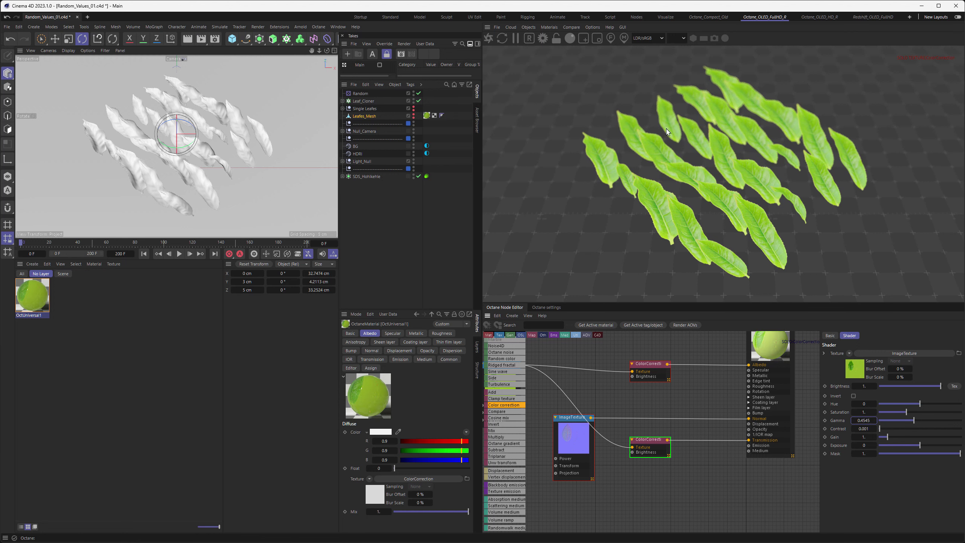
right_click(650, 441)
click(665, 458)
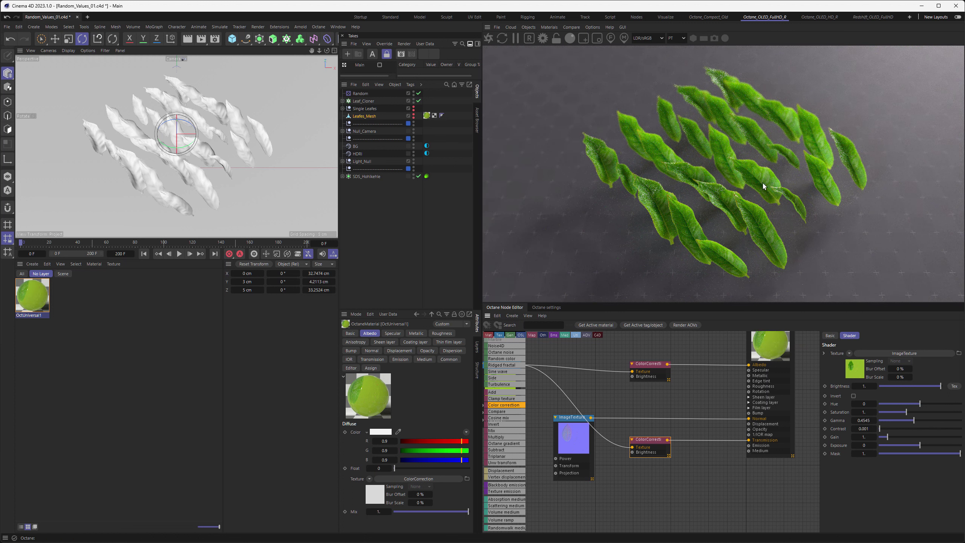
Step: Add an Octane gradient node fed by the diffuse ImageTexture and connect it to the material's Roughness input
middle_drag(627, 388, 682, 393)
drag(552, 388, 551, 388)
click(551, 388)
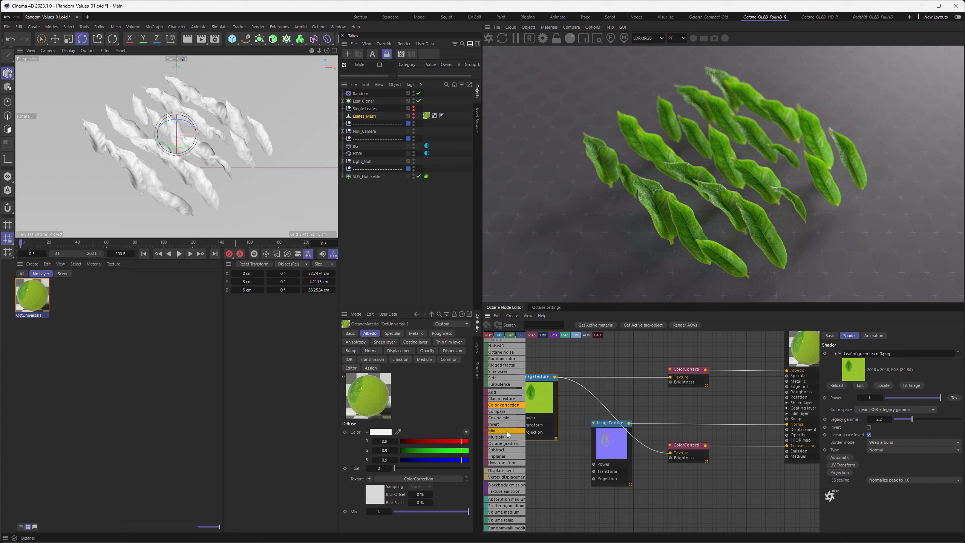
drag(505, 443, 686, 404)
drag(555, 376, 747, 396)
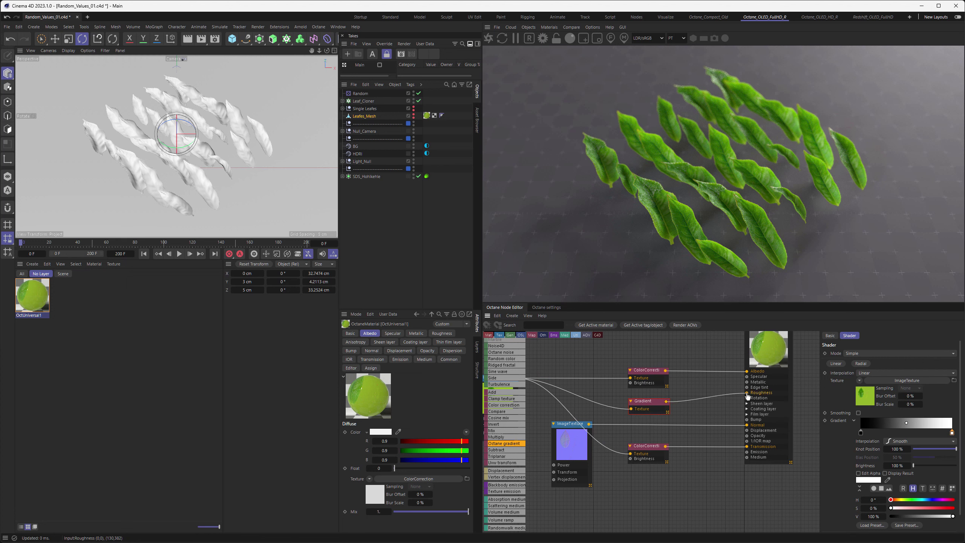
Step: Solo the Gradient node feeding Roughness to preview its output, and turn the solo preview off again
drag(657, 401, 658, 398)
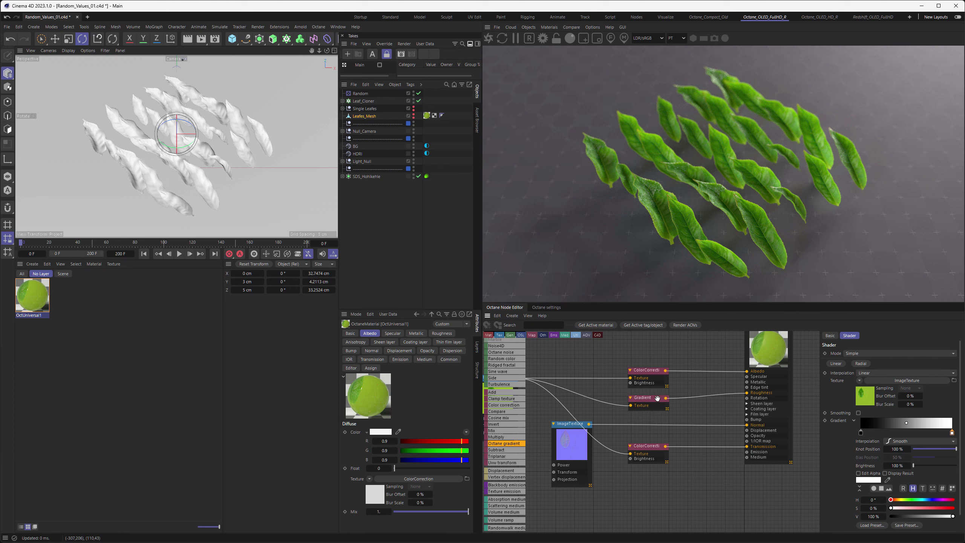
right_click(657, 398)
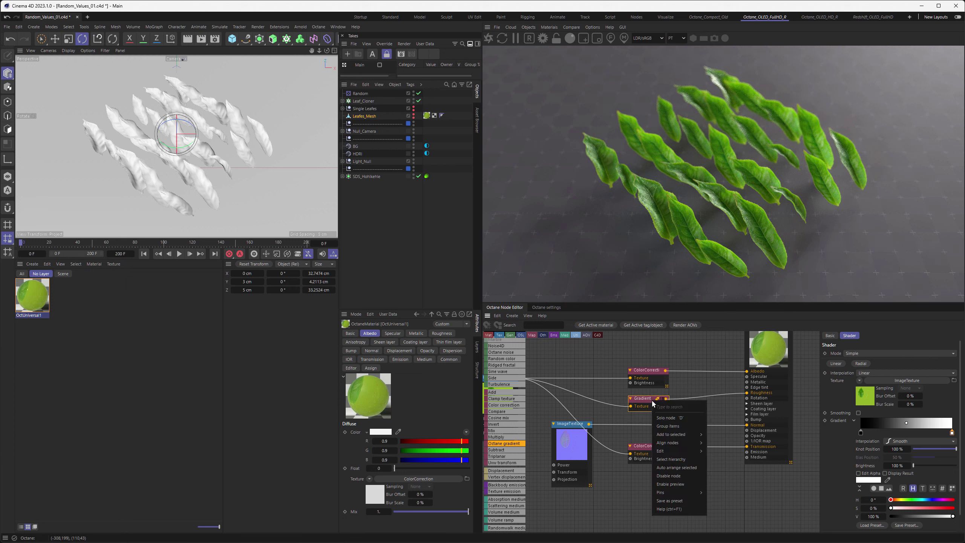
click(671, 418)
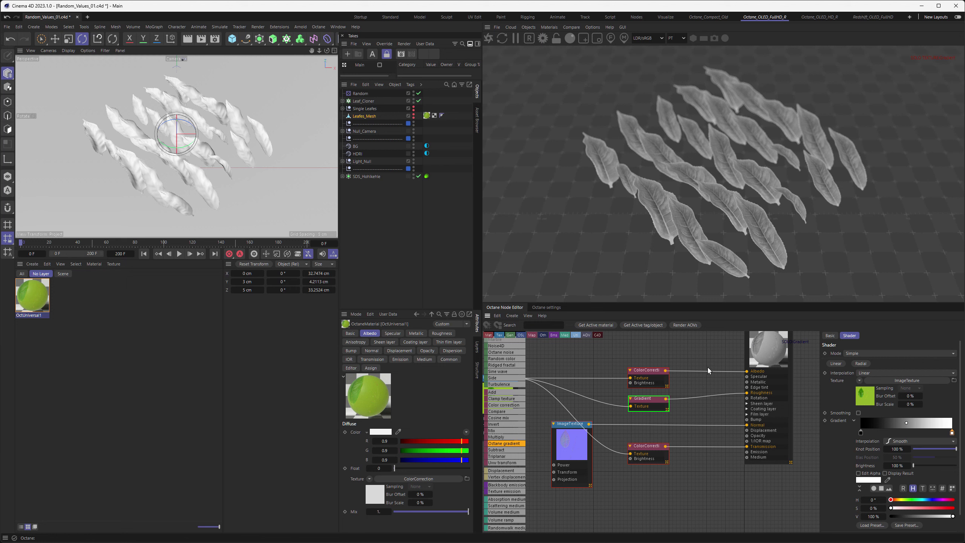
right_click(649, 400)
mouse_move(671, 433)
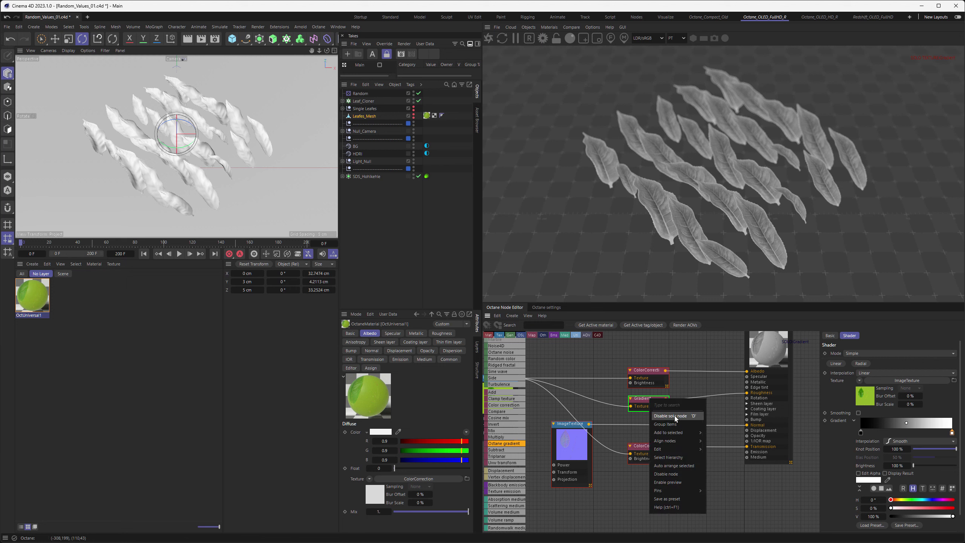
click(675, 416)
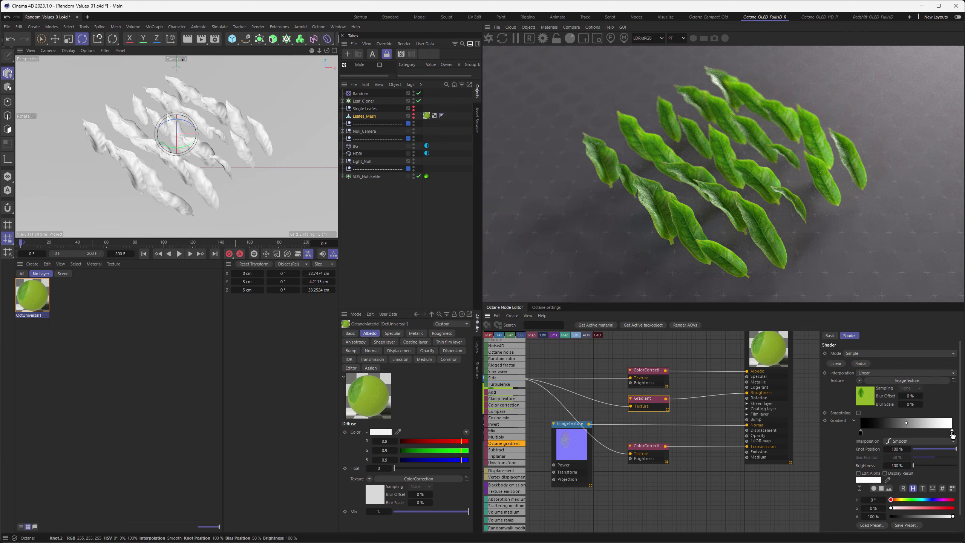
Step: Darken the white end knot of the Roughness gradient by setting its V value to 50%
scroll(919, 456, down, 1)
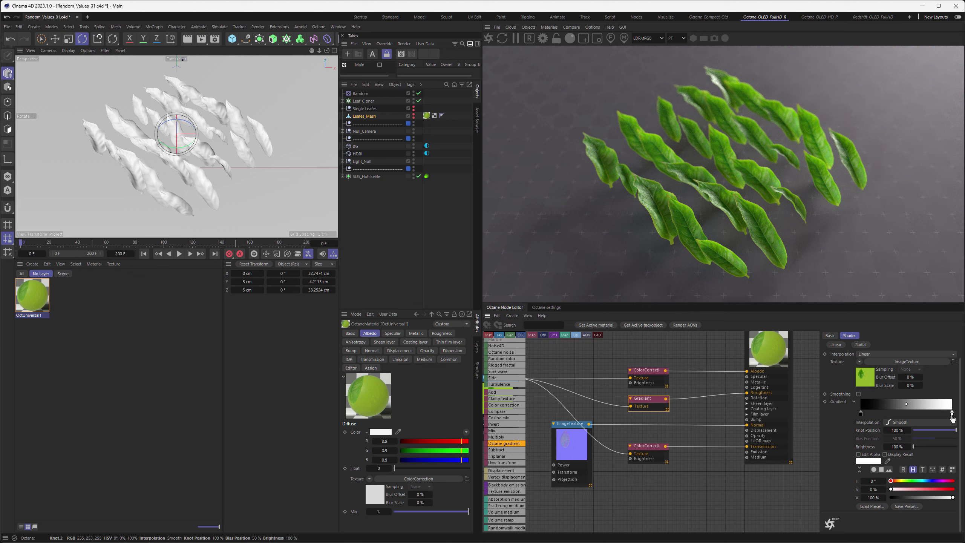
text(50)
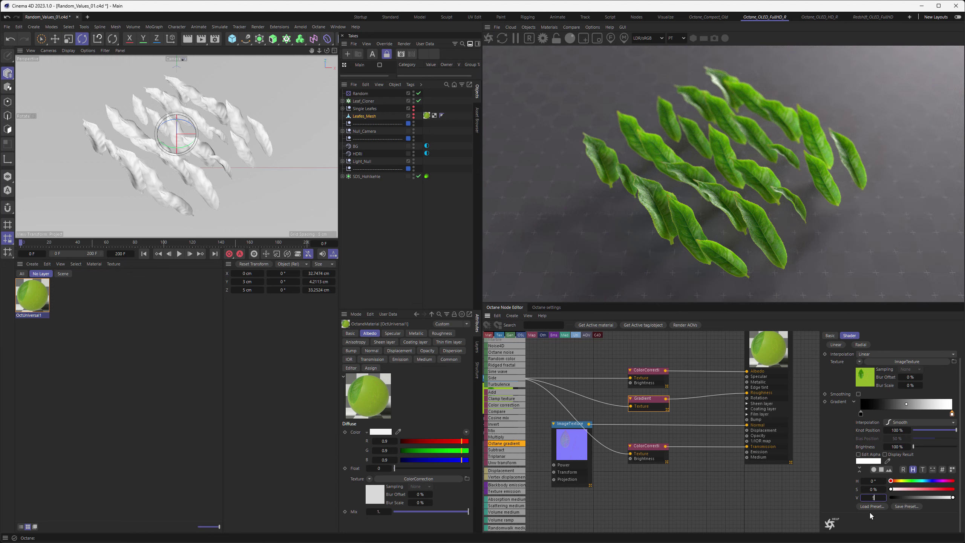
key(Return)
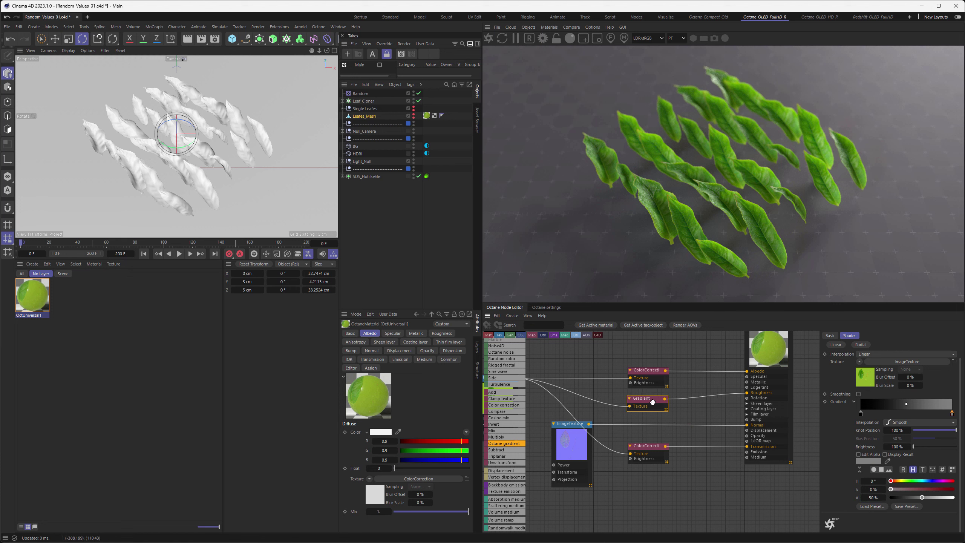
middle_drag(593, 376, 679, 384)
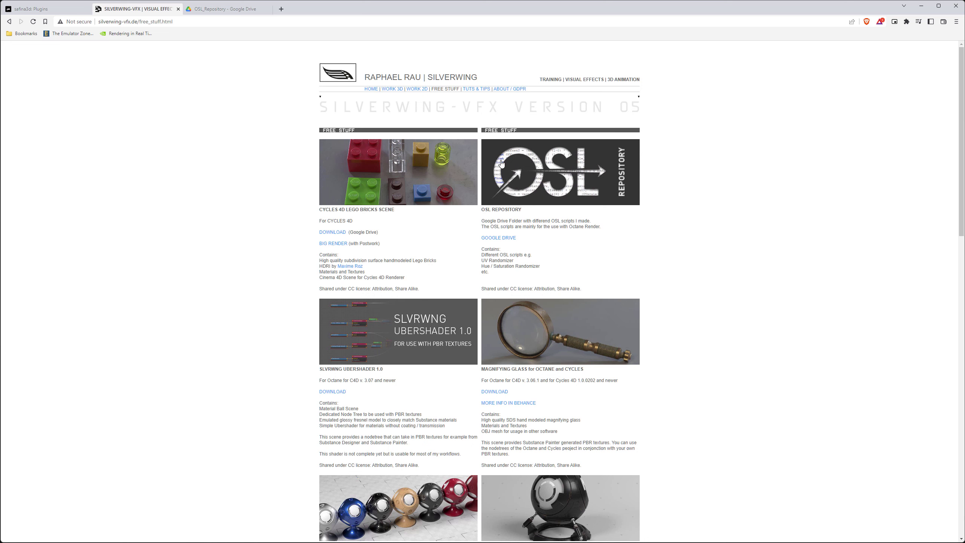
Step: Open the OSL_Repository Google Drive page and try to copy the shader code from Octane_OSL_HUE_Shifter_1.0.osl in Notepad
click(223, 10)
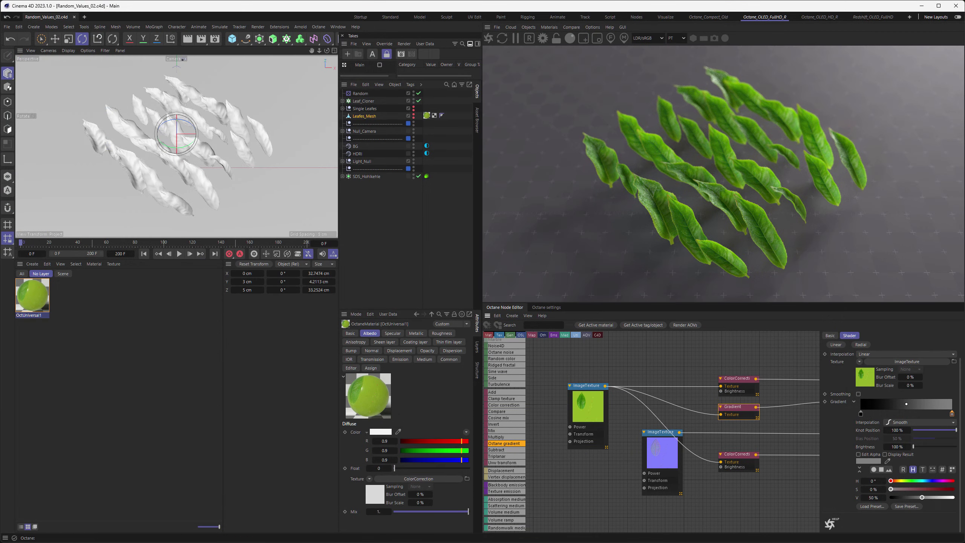
key(alt+Tab)
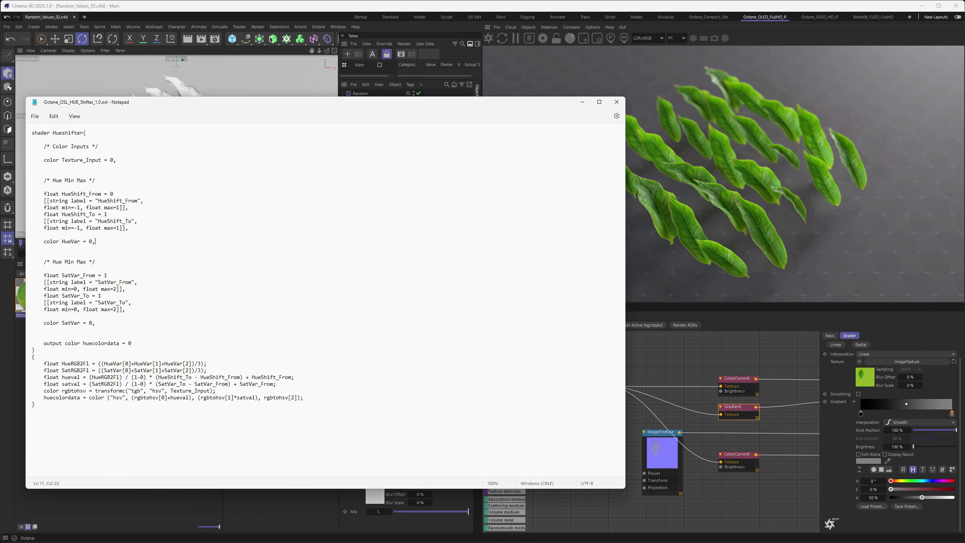
drag(304, 397, 38, 135)
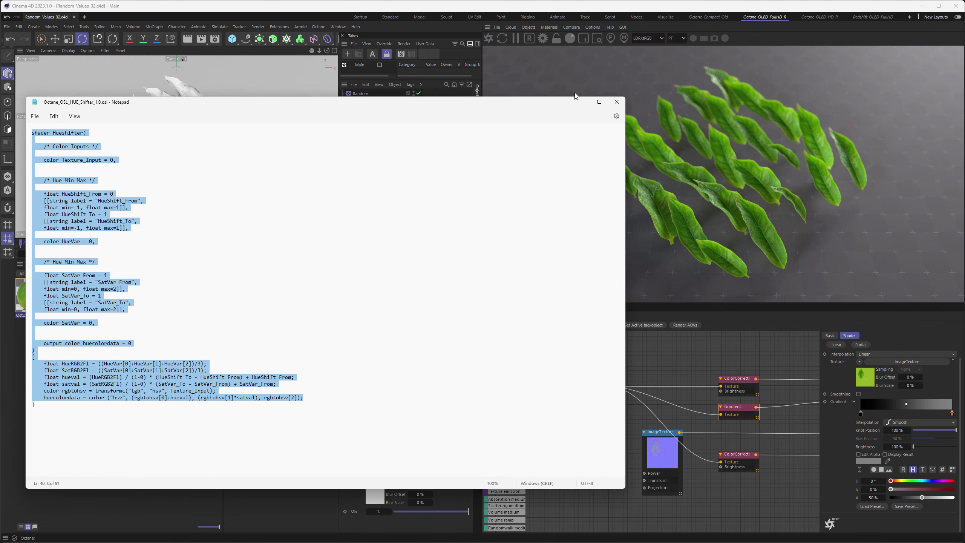
click(582, 102)
Step: Add an OSL texture node to the material graph, placed above the diffuse and normal ImageTexture nodes
mouse_move(623, 372)
middle_down()
mouse_move(616, 362)
mouse_move(612, 374)
mouse_move(626, 371)
middle_up()
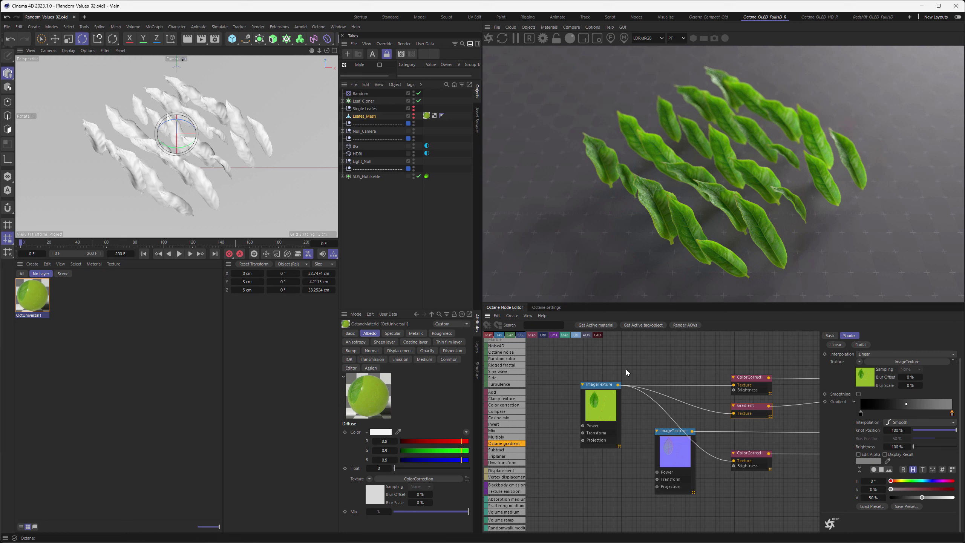
scroll(511, 428, down, 5)
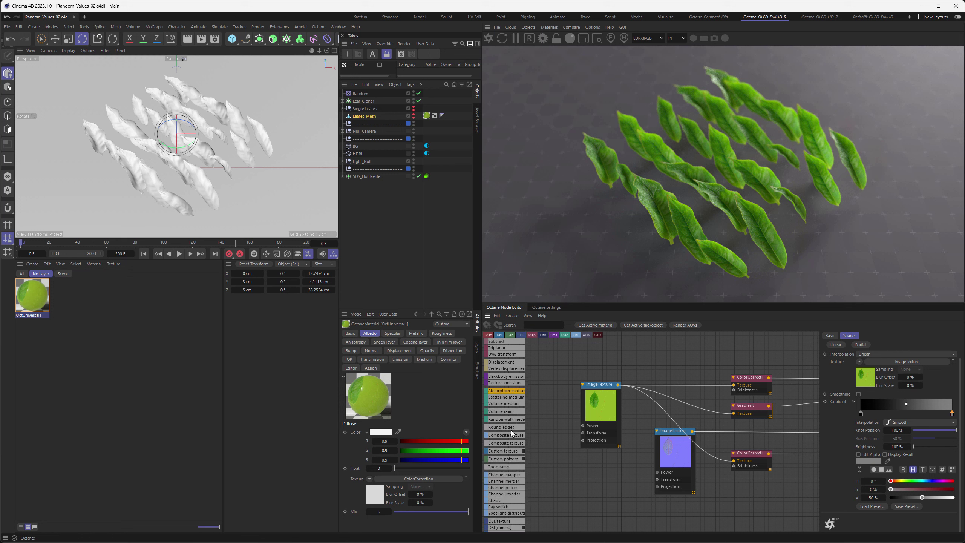
scroll(511, 429, down, 1)
drag(500, 449, 557, 399)
drag(639, 354, 640, 353)
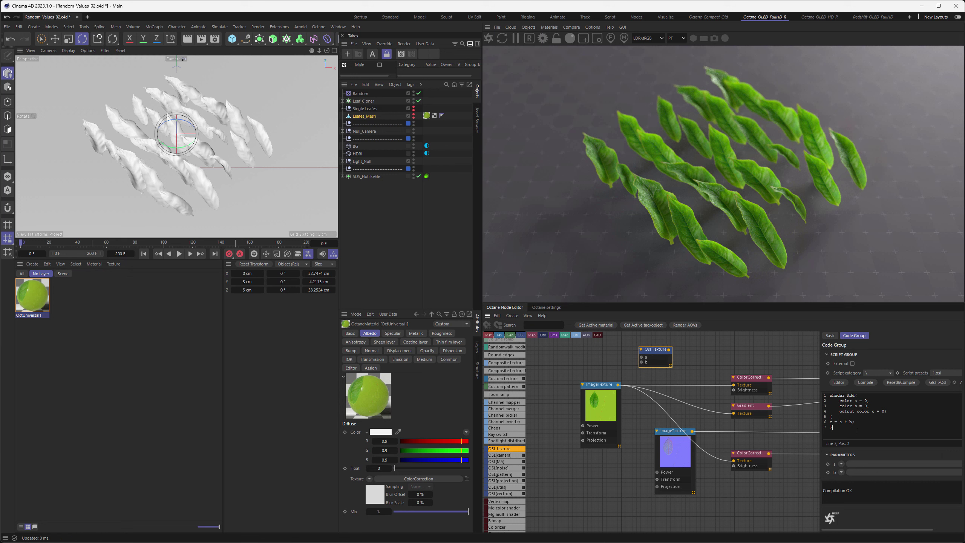
Step: Try to compile the copied Hueshifter code in the OSL Texture node in place of its default script, and inspect the pasted lines
key(ctrl+a)
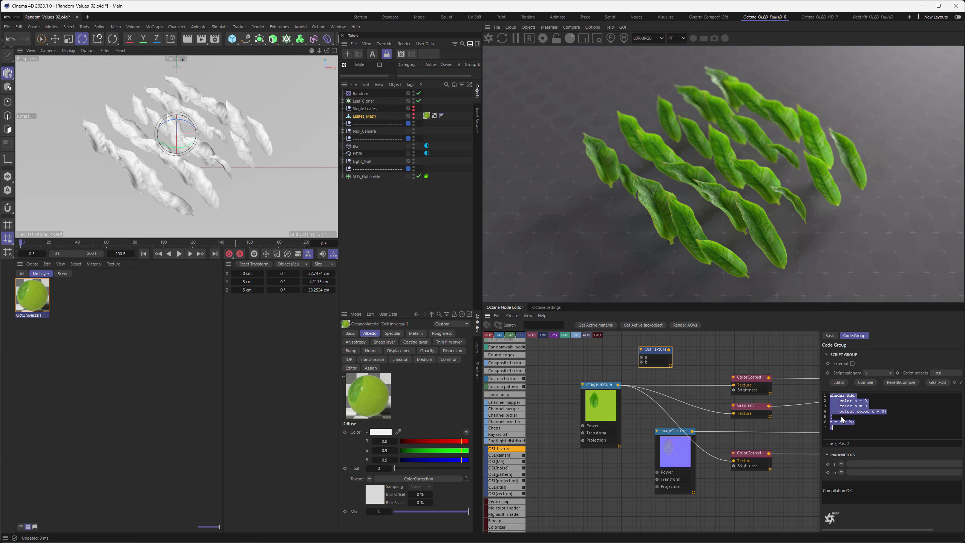
key(BackSpace)
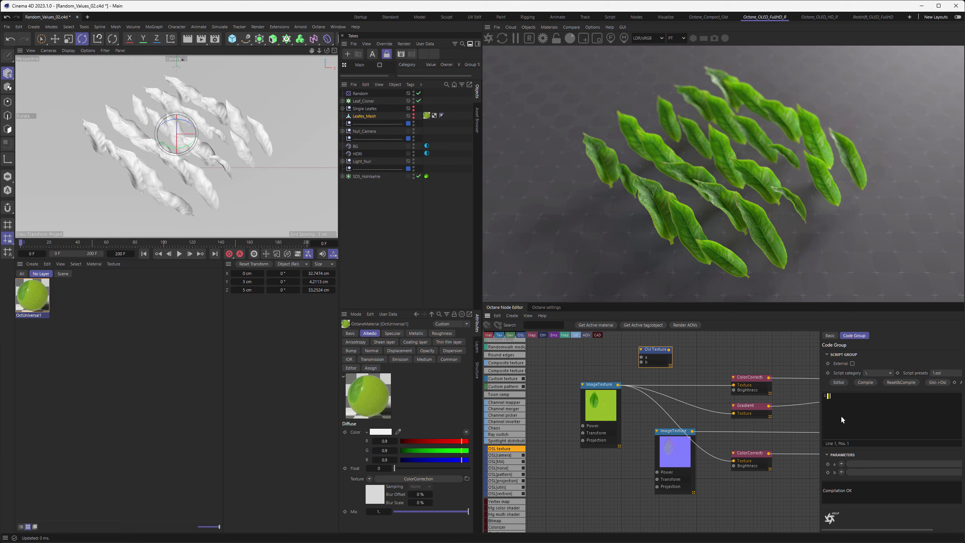
key(ctrl+v)
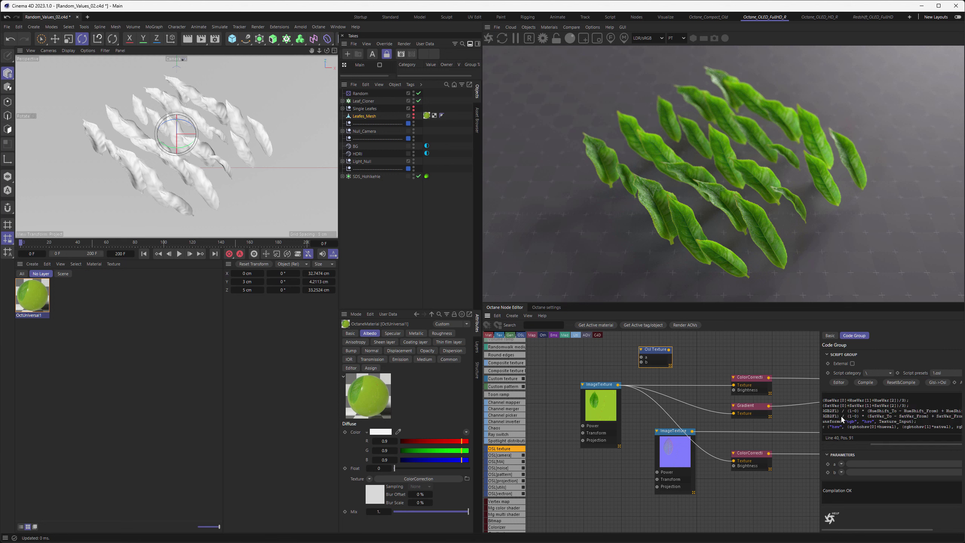
click(867, 382)
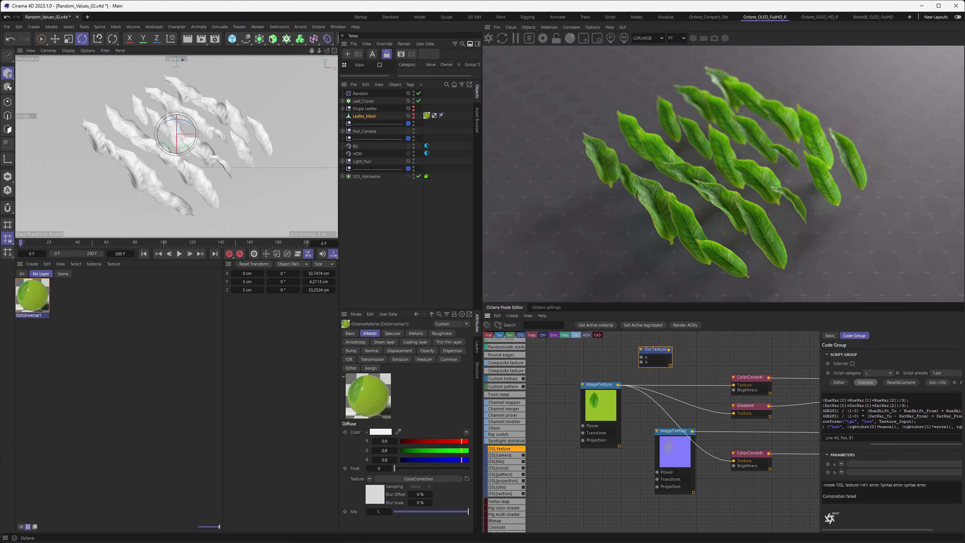
scroll(861, 419, down, 3)
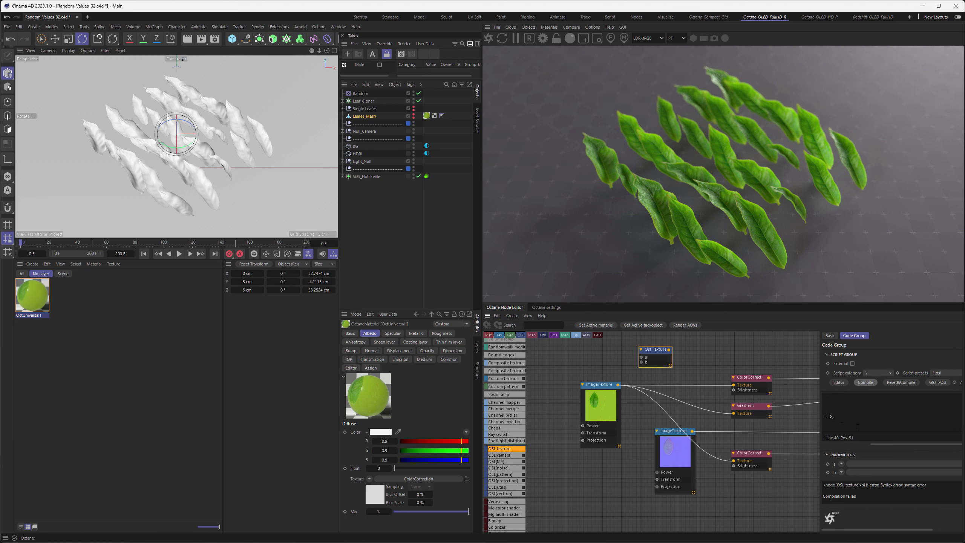
click(862, 443)
scroll(886, 418, down, 11)
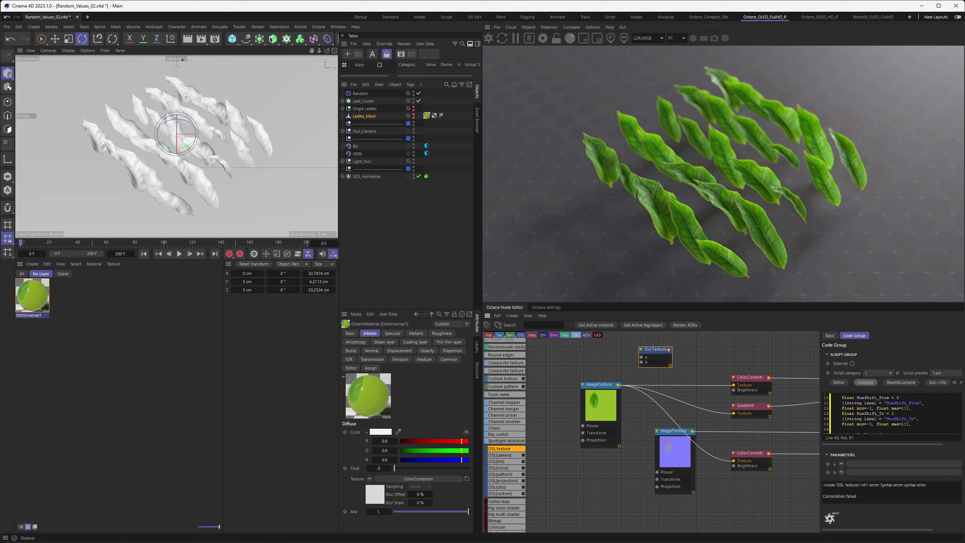
click(890, 421)
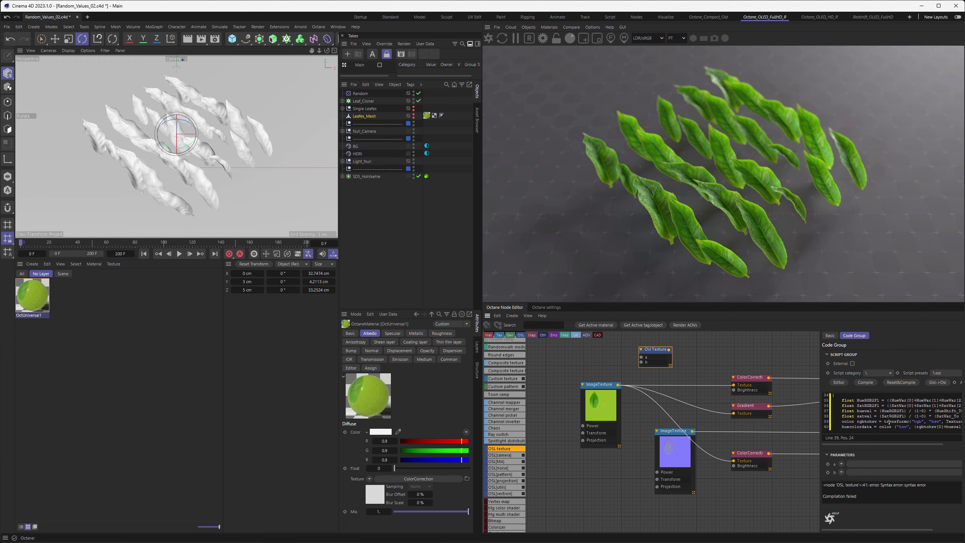
Step: Switch to Notepad, copy the entire Octane_OSL_HUE_Shifter_1.0.osl script including its closing brace, and return to Cinema 4D
key(alt+Tab)
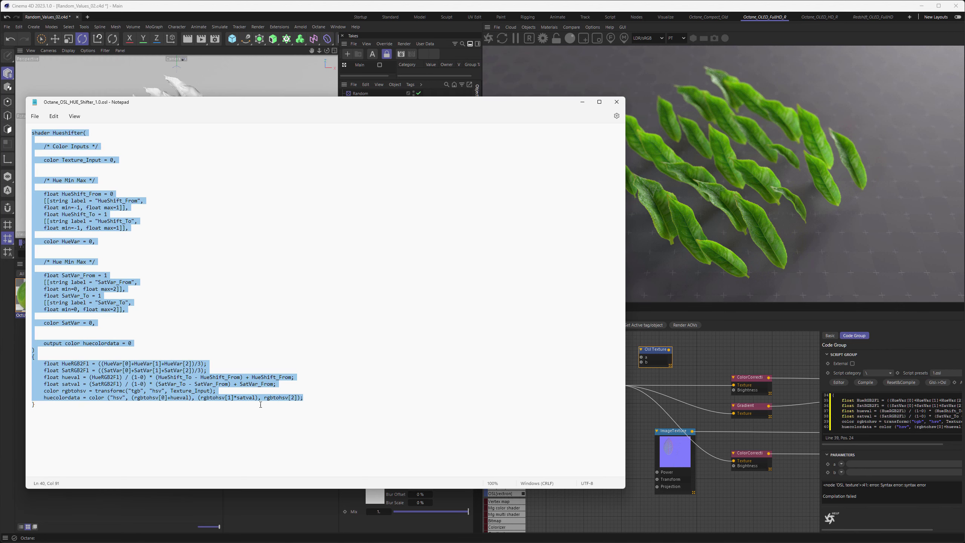
click(257, 342)
key(ctrl+a)
click(691, 356)
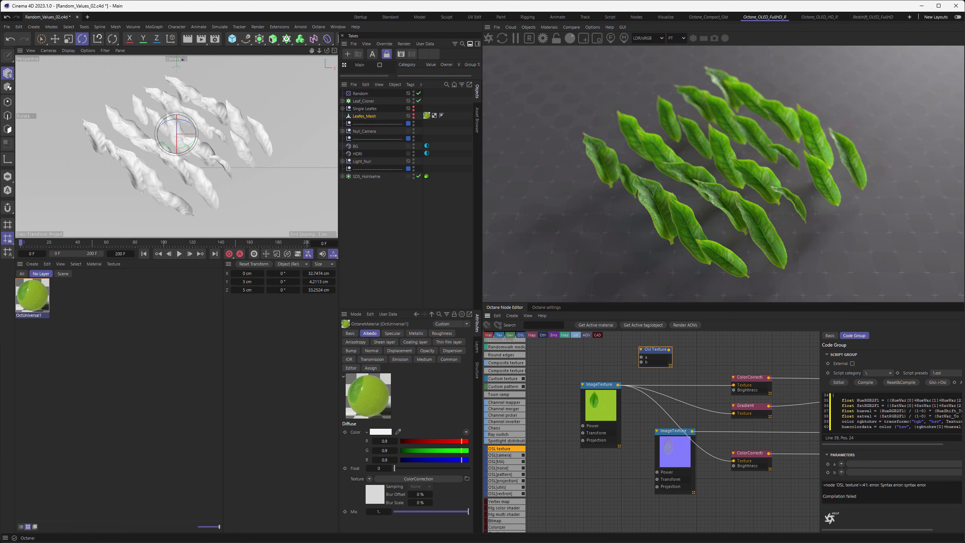
Step: Replace the OSL Texture node's script with the complete Hueshifter code and compile it
key(ctrl+a)
key(Delete)
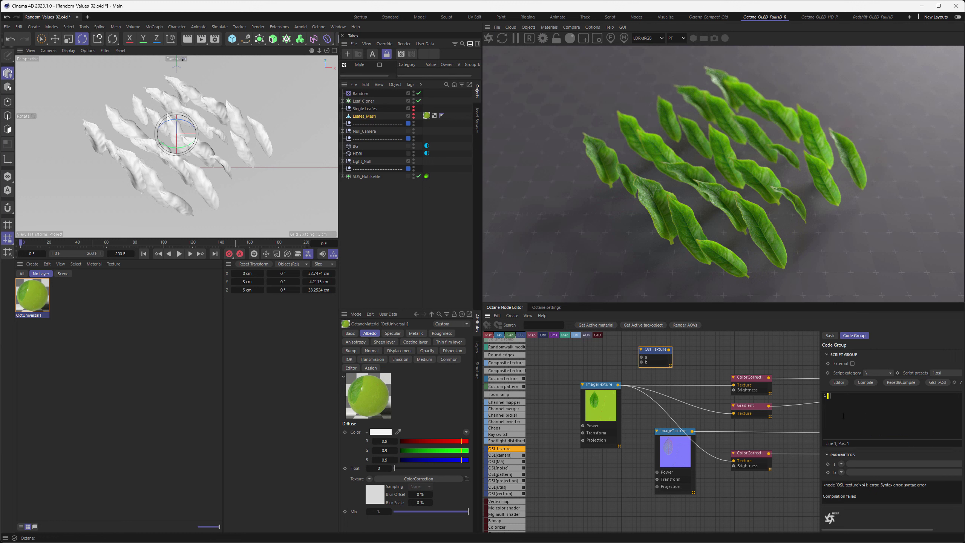
key(ctrl+v)
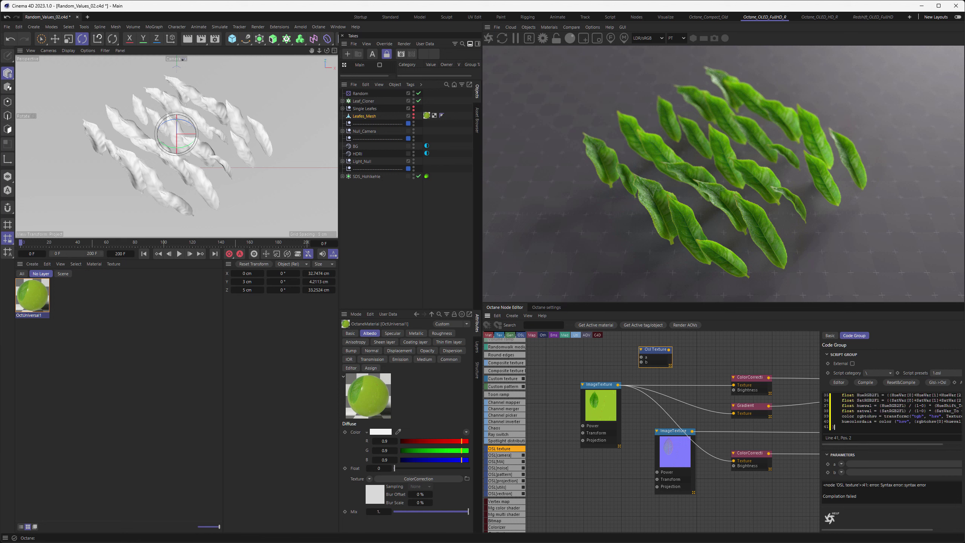
click(865, 382)
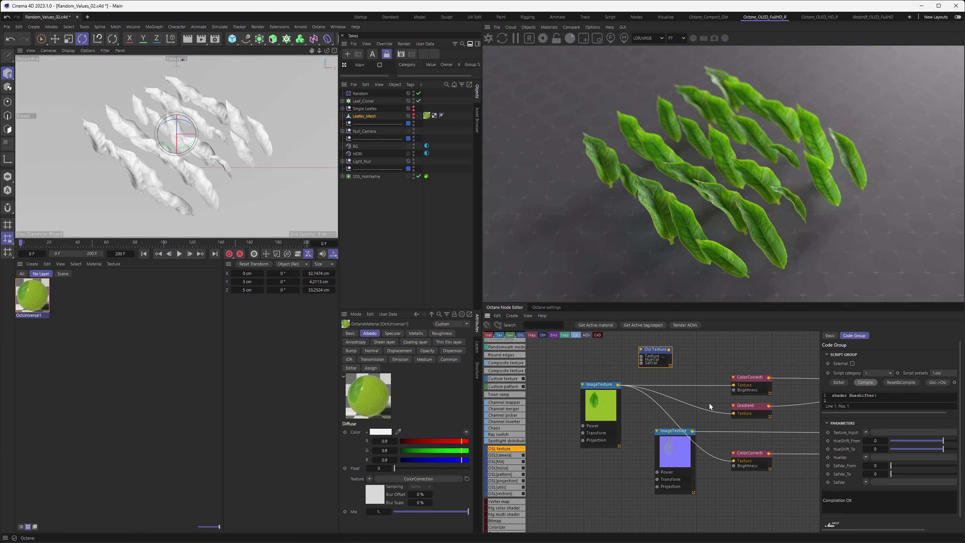
Step: Show all pins on the OSL Texture node and enlarge it so its input labels are readable
drag(655, 350, 676, 353)
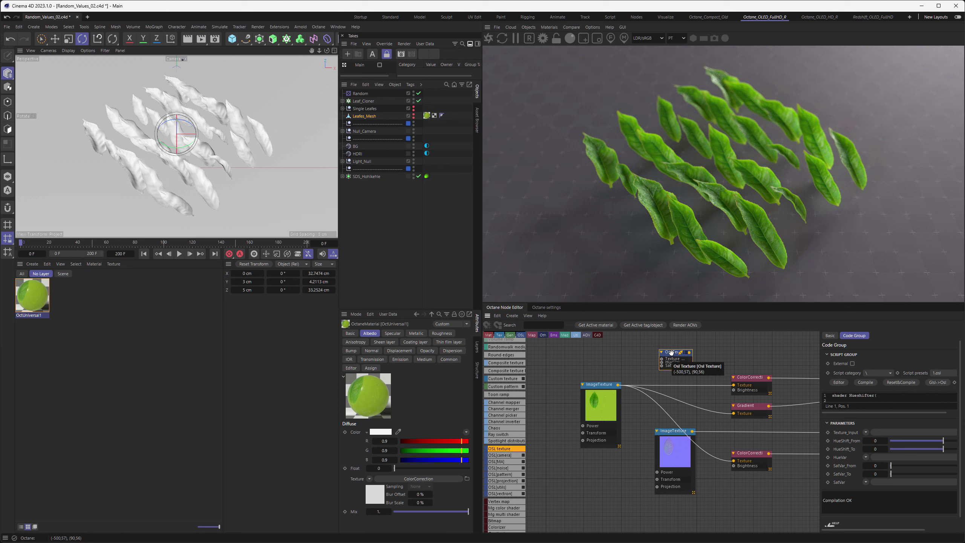
right_click(671, 353)
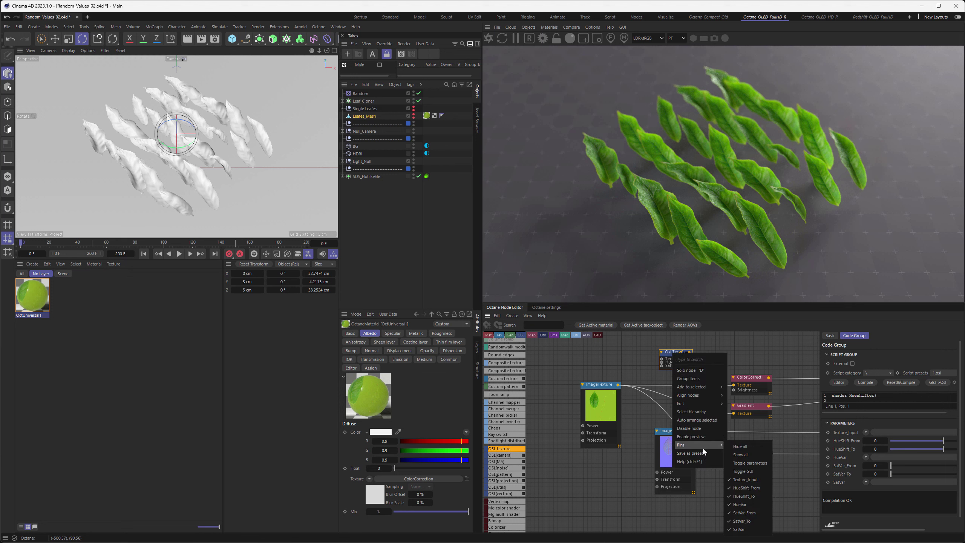
click(760, 453)
drag(691, 368, 710, 393)
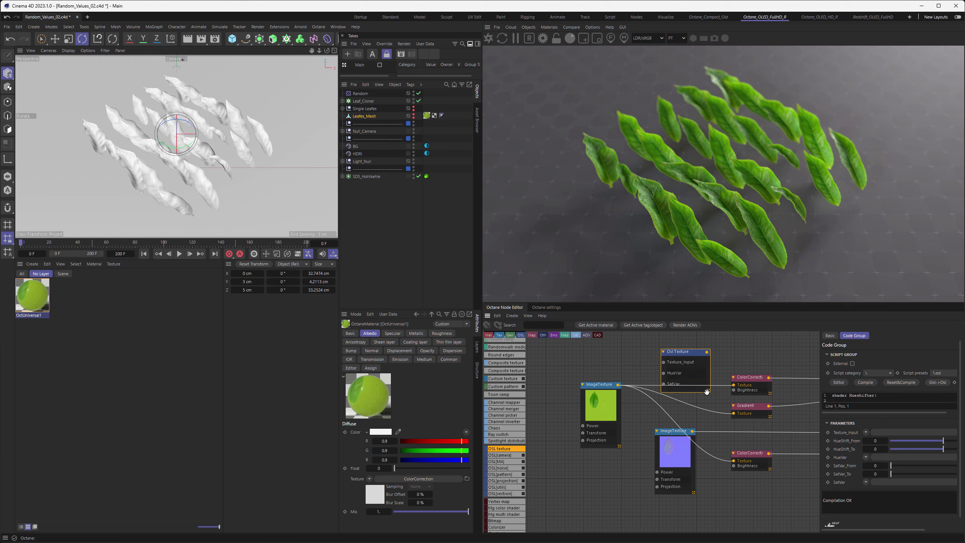
drag(684, 353, 680, 346)
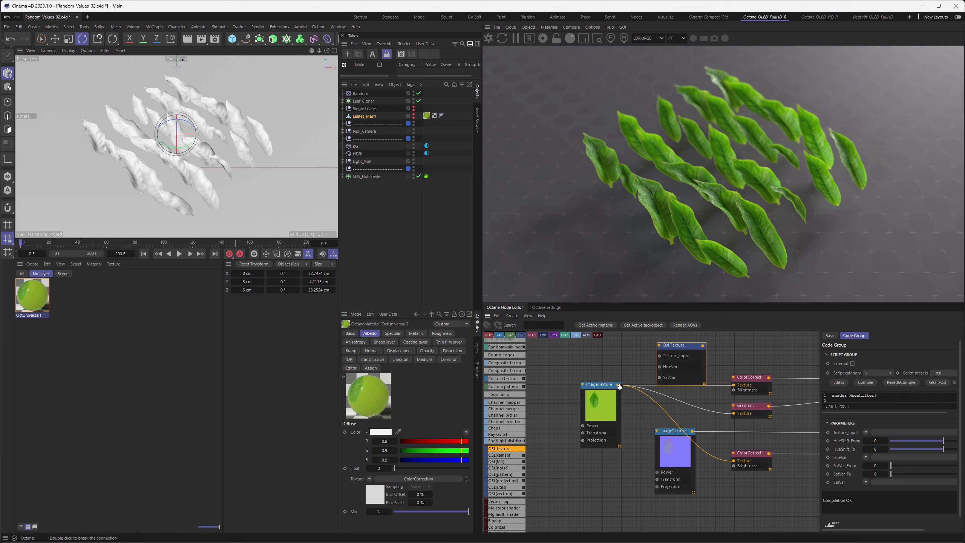
Step: Feed the diffuse ImageTexture into the OSL Texture's Texture_Input and connect its output to both the Albedo and Transmission Color correction nodes
drag(618, 384, 660, 357)
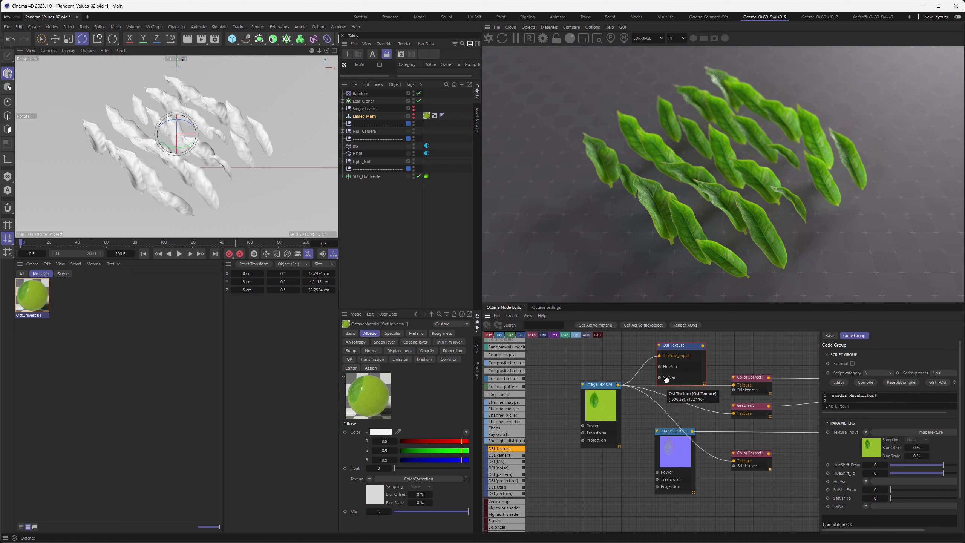
drag(677, 347, 734, 386)
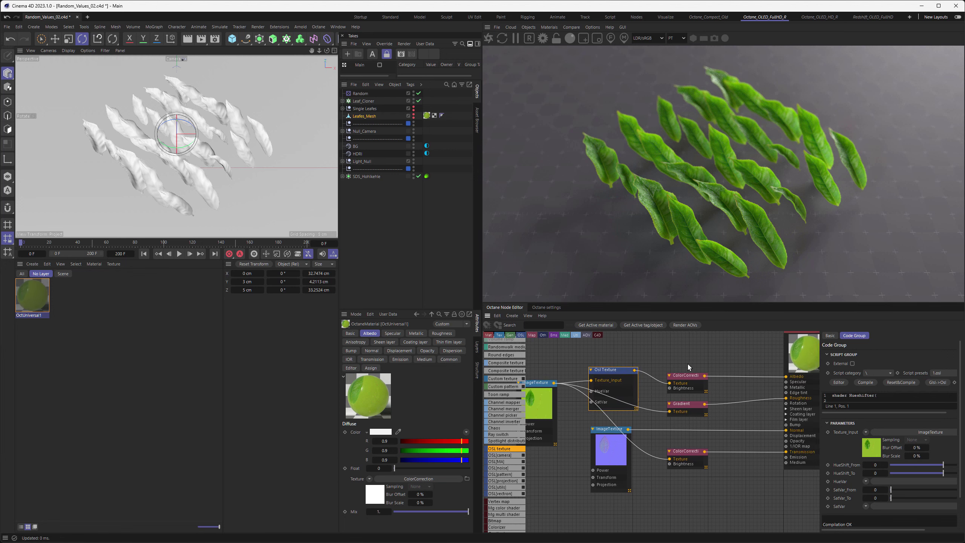
drag(612, 370, 645, 459)
middle_drag(602, 395, 648, 392)
drag(637, 369, 643, 371)
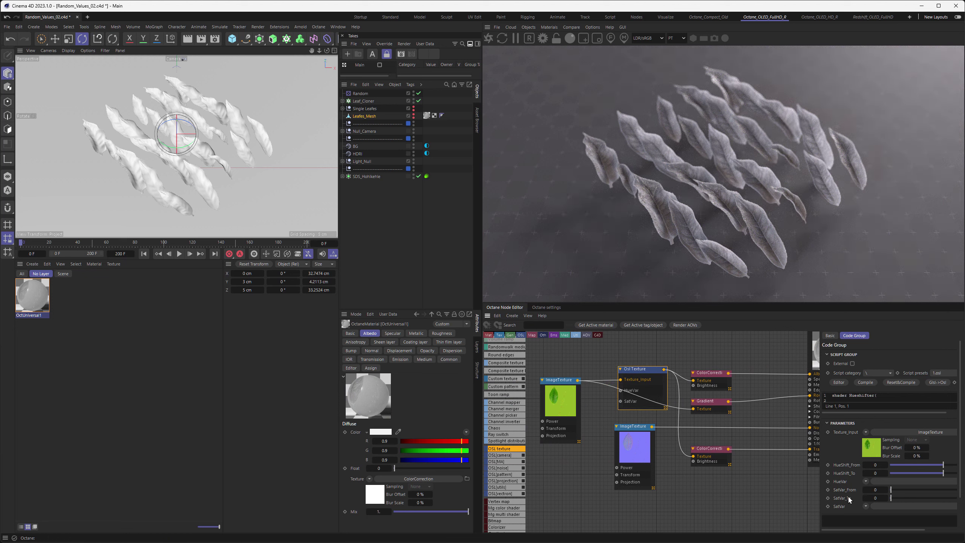
Step: Set the OSL Texture's SatVar_From and SatVar_To to 1 and move the node closer to the color corrections
click(870, 490)
text(1)
key(Tab)
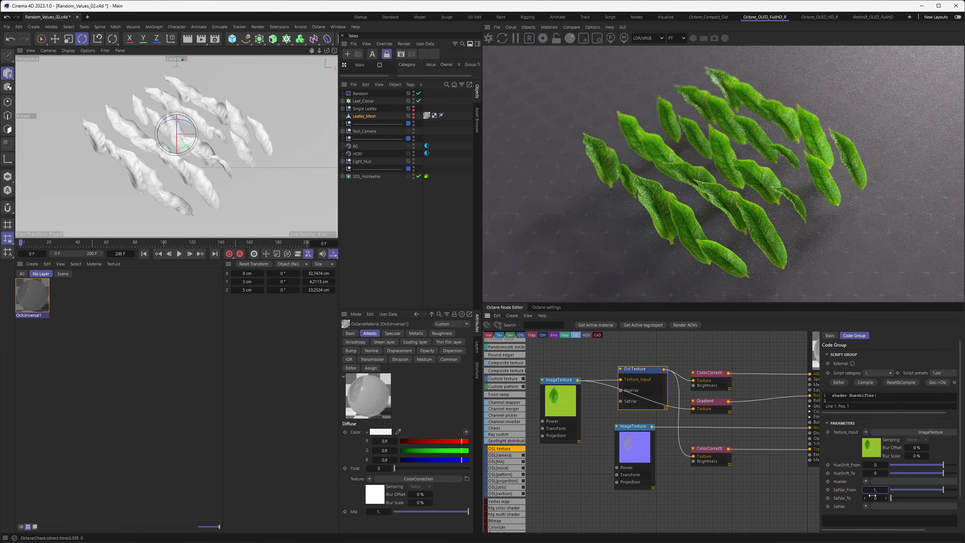
text(1)
key(Return)
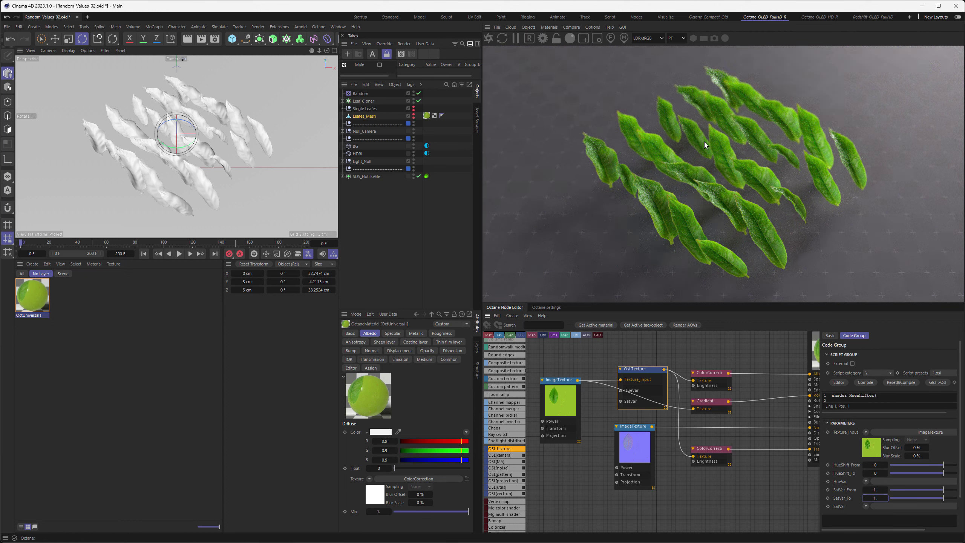
mouse_move(652, 369)
mouse_down()
mouse_move(642, 380)
mouse_move(659, 382)
mouse_up()
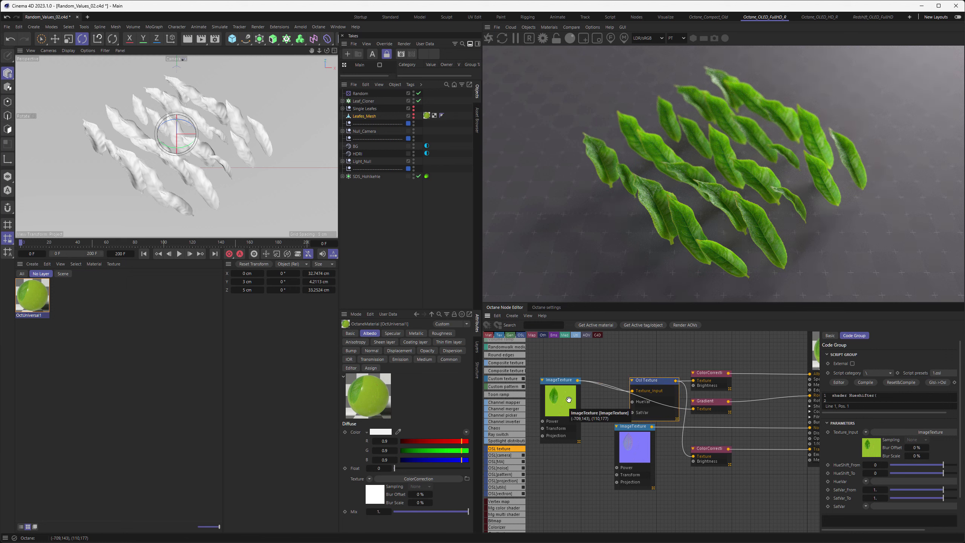
Step: Check Leaf_Cloner's instance mode, and add a Random Color node feeding the OSL Texture's HueVar and SatVar inputs
click(360, 101)
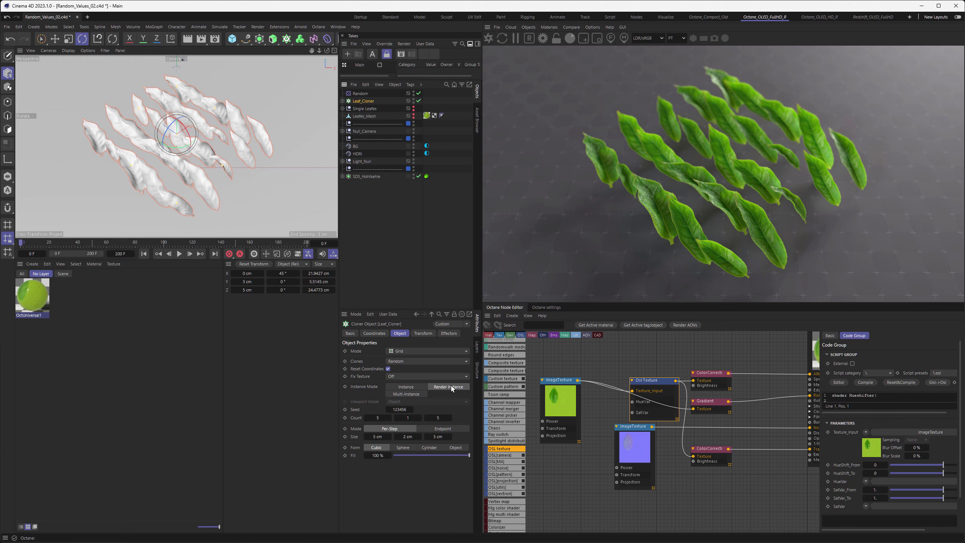
middle_drag(578, 359, 612, 377)
key(Tab)
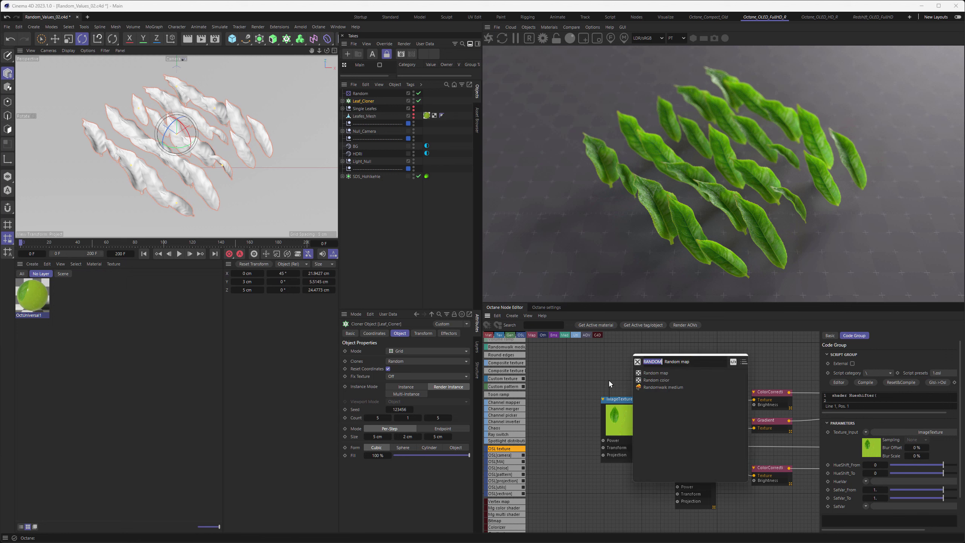
click(654, 382)
drag(632, 371, 605, 409)
Step: Solo the Random Color node to inspect its per-leaf grey values, and disable the solo preview again
right_click(649, 423)
click(661, 443)
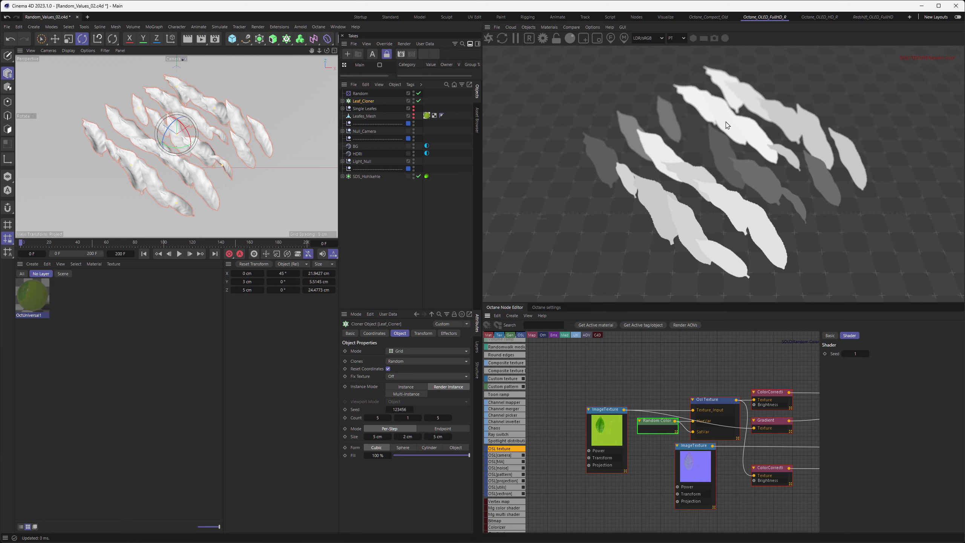
right_click(655, 424)
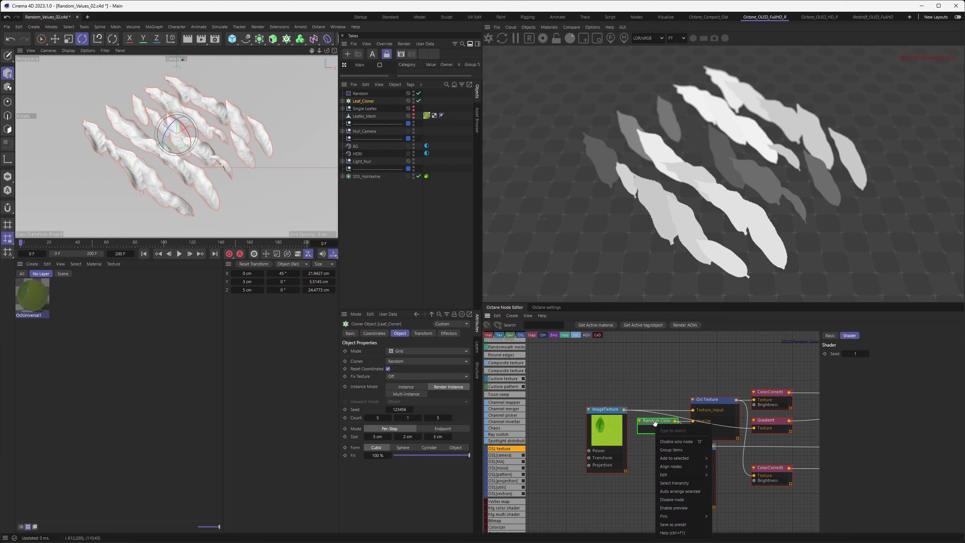
click(667, 443)
middle_drag(649, 452, 590, 444)
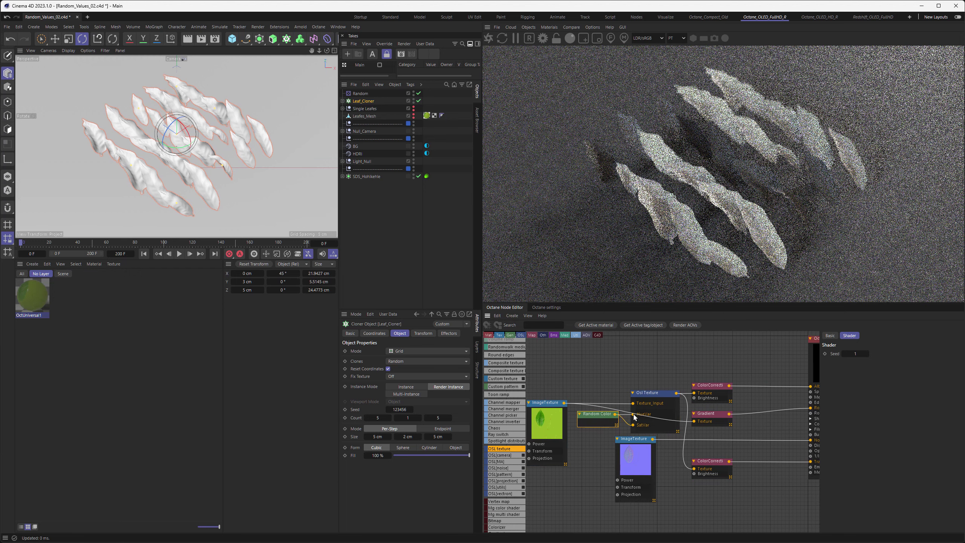
Step: Try the OSL Texture's full hue range with HueShift_From at -1 and HueShift_To at 1
click(654, 393)
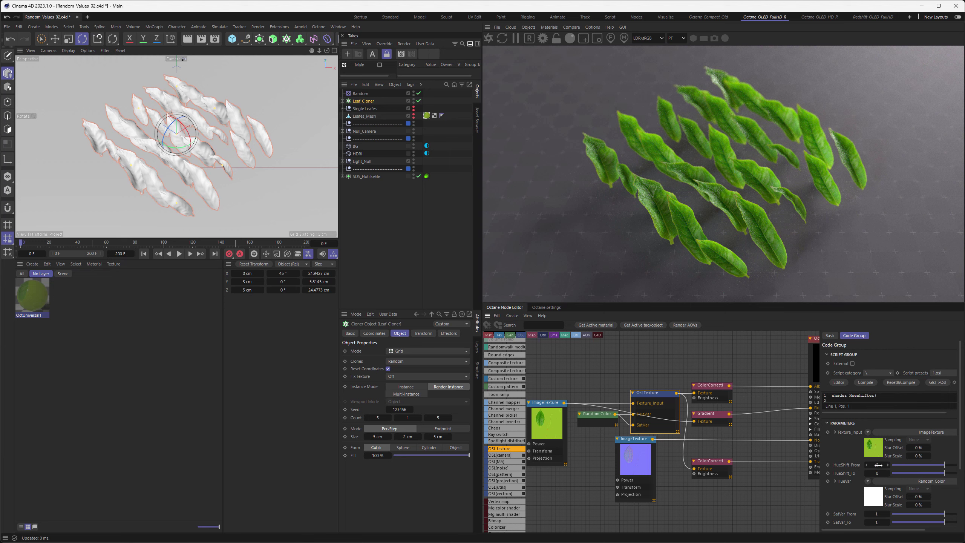
click(879, 464)
drag(902, 465, 957, 473)
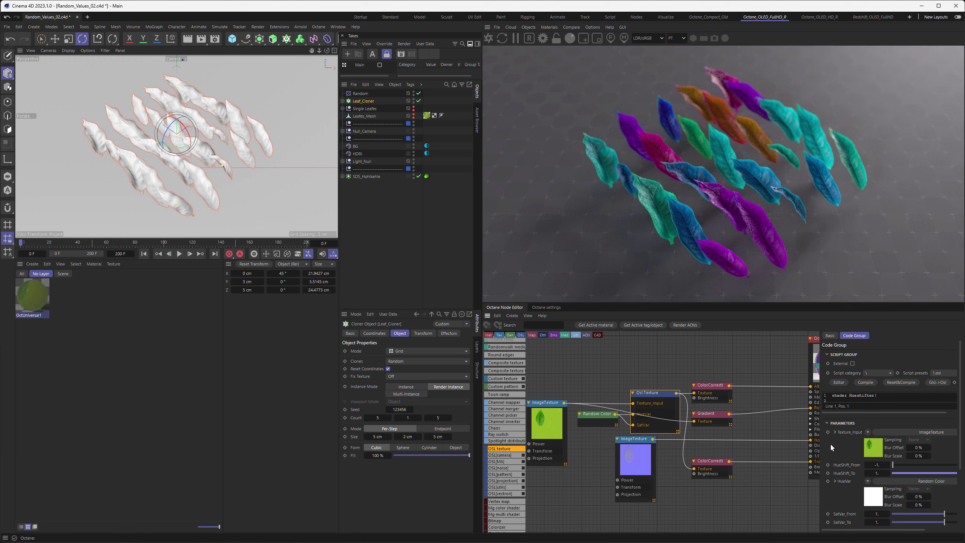
Step: Limit the OSL Texture's hue variation by setting HueShift_From to -0.1 and HueShift_To to 0
click(877, 464)
text(-0,1)
key(Return)
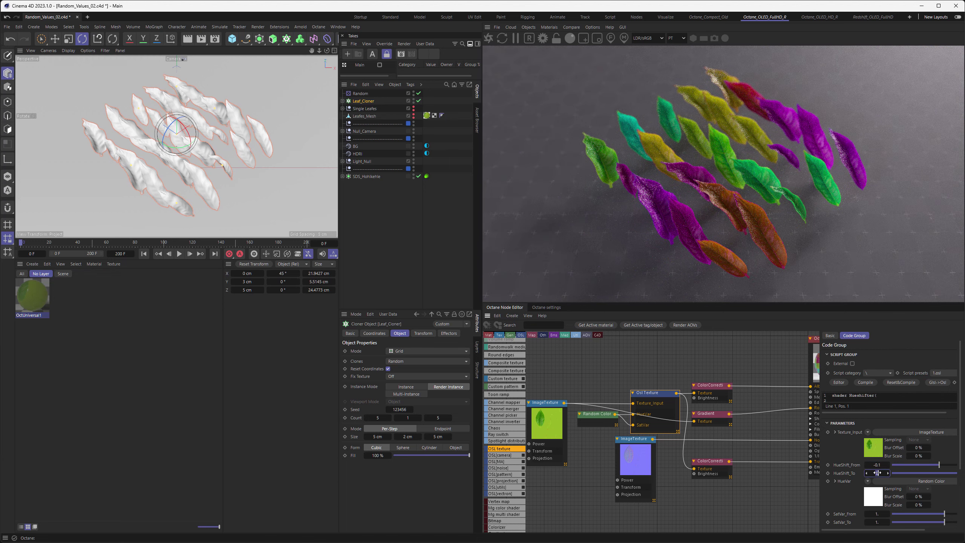
drag(877, 473, 876, 473)
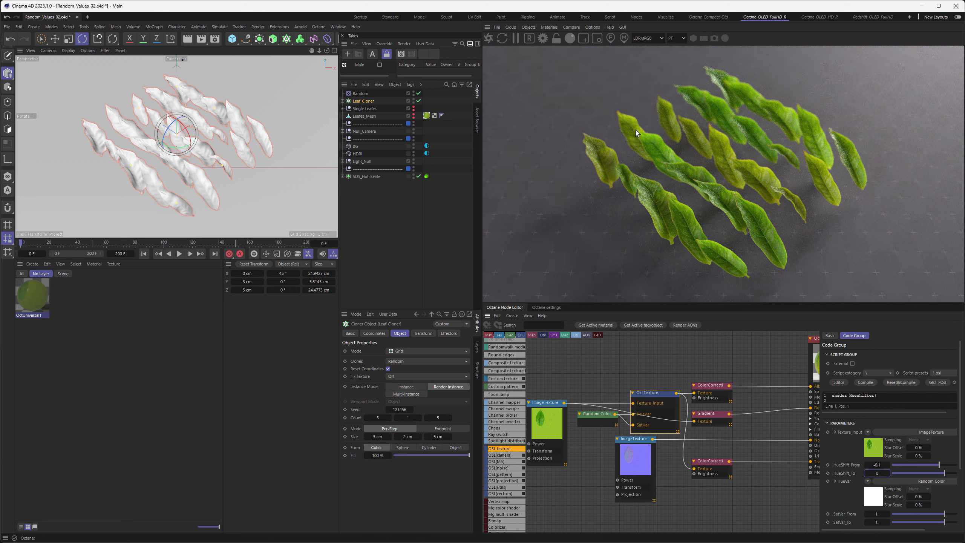
Step: Set the Random Color node's seed to 4
middle_drag(606, 349, 642, 349)
click(635, 398)
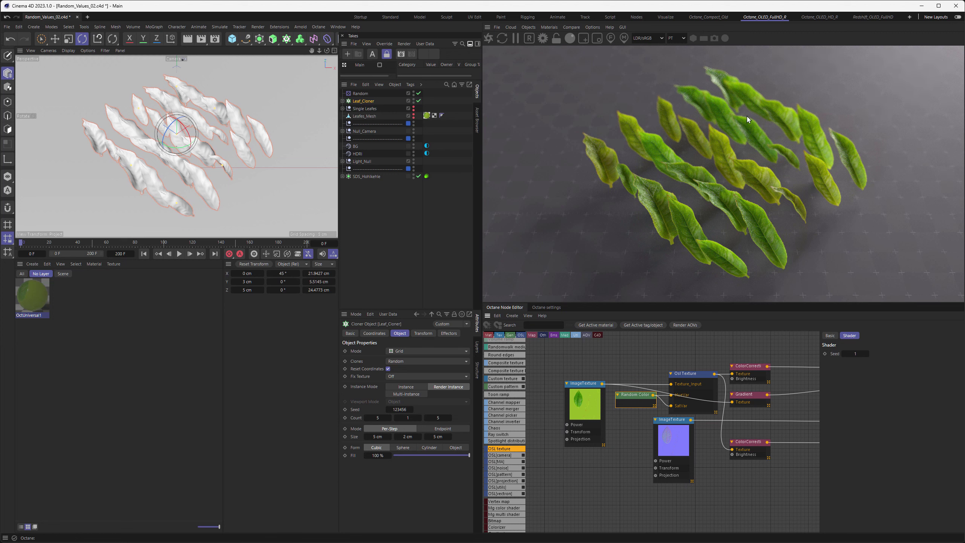
click(867, 354)
click(868, 354)
click(867, 354)
Step: Try a HueShift_From of -0.2 on the OSL Texture and return it to -0.1
click(694, 374)
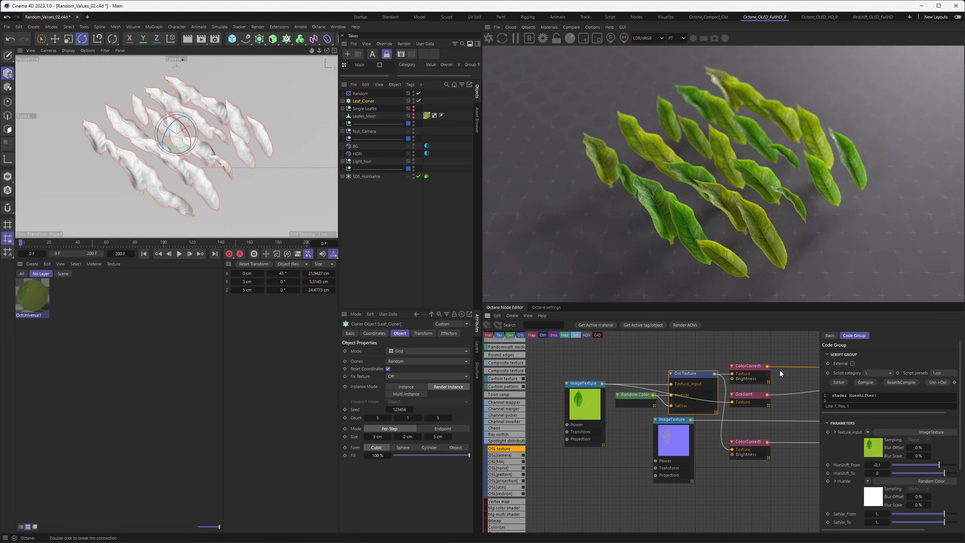
click(877, 464)
key(Return)
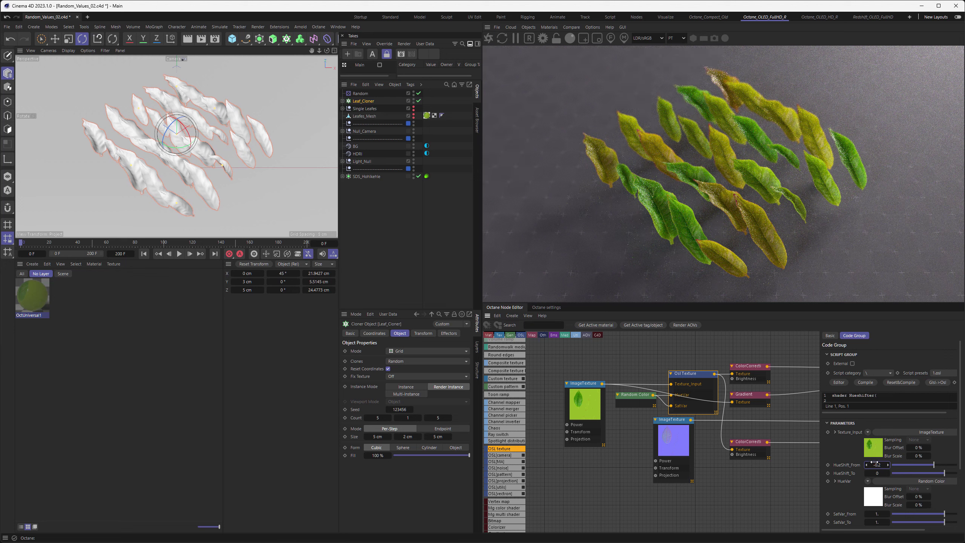
click(880, 464)
text(-0.1)
key(Return)
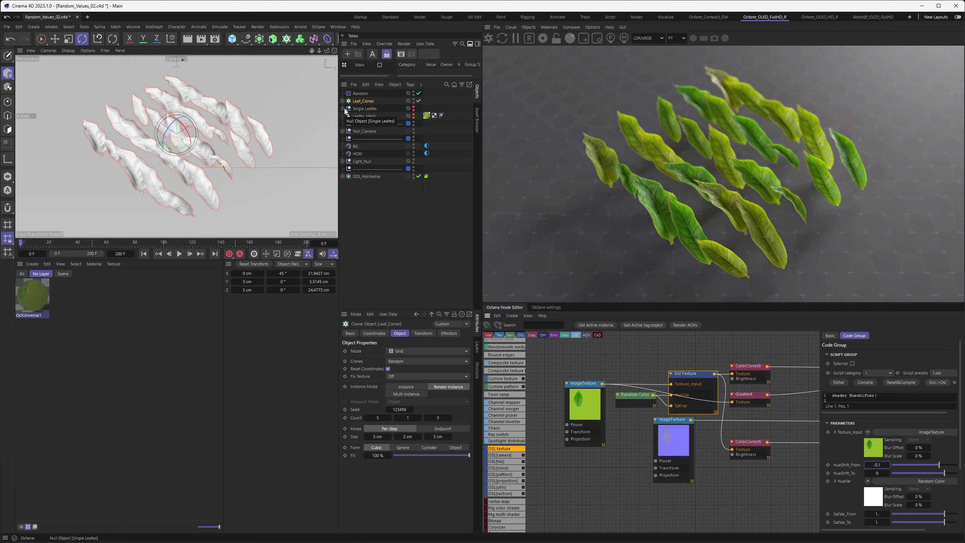
Step: Hide Leaf_Cloner, show and expand the Single Leafes group instead, and solo the Random Color node
click(413, 101)
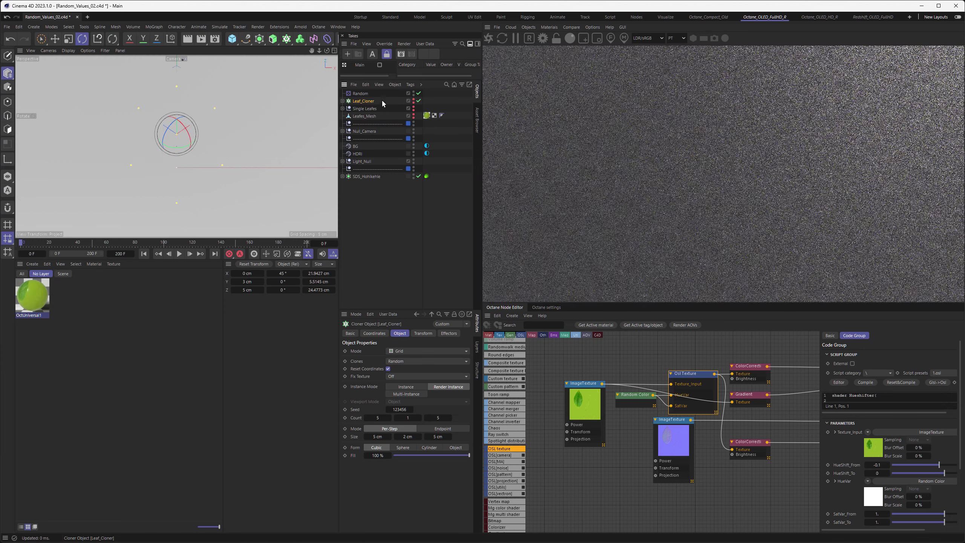
click(414, 114)
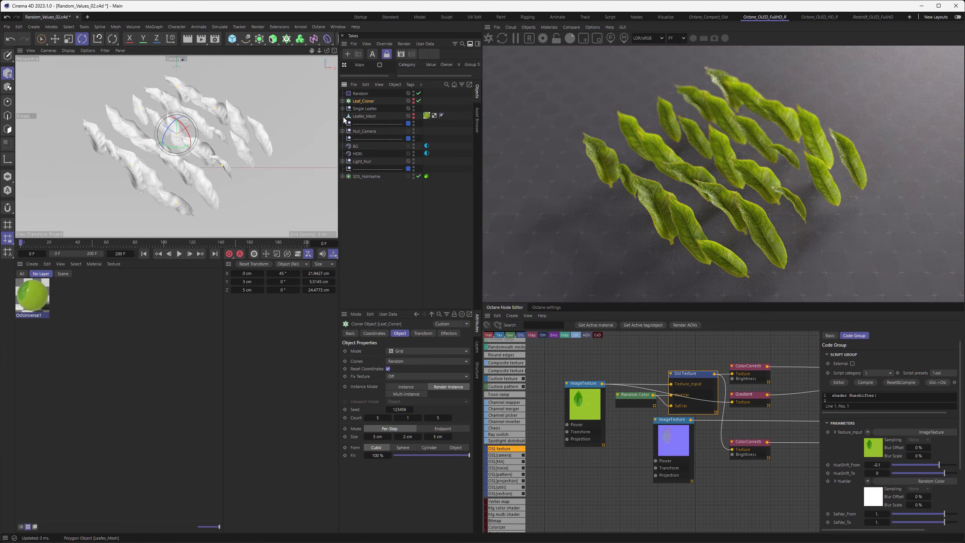
click(343, 108)
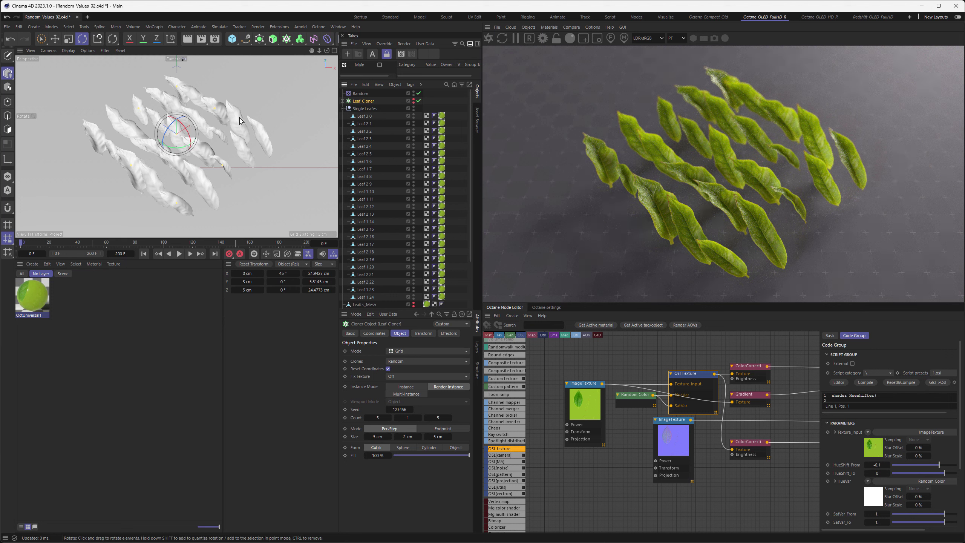
right_click(634, 400)
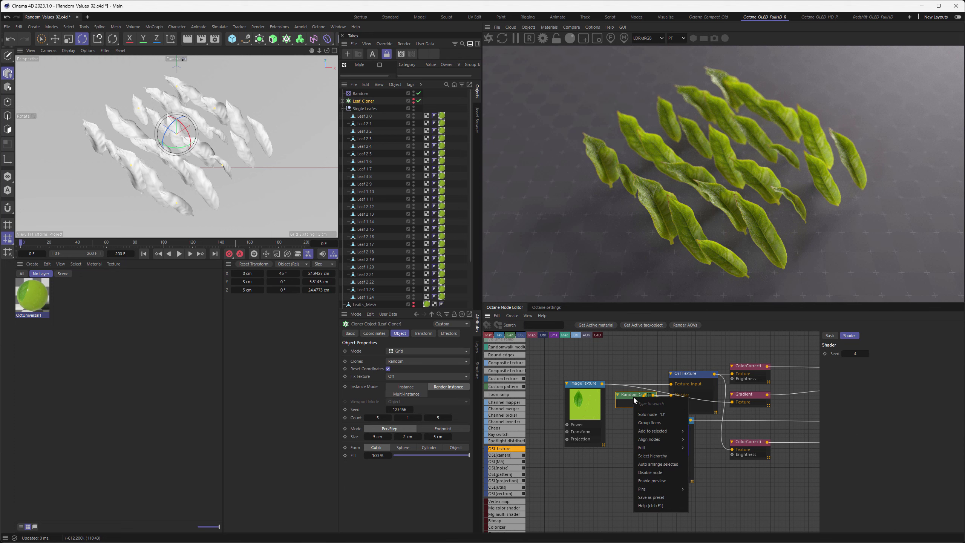
click(647, 414)
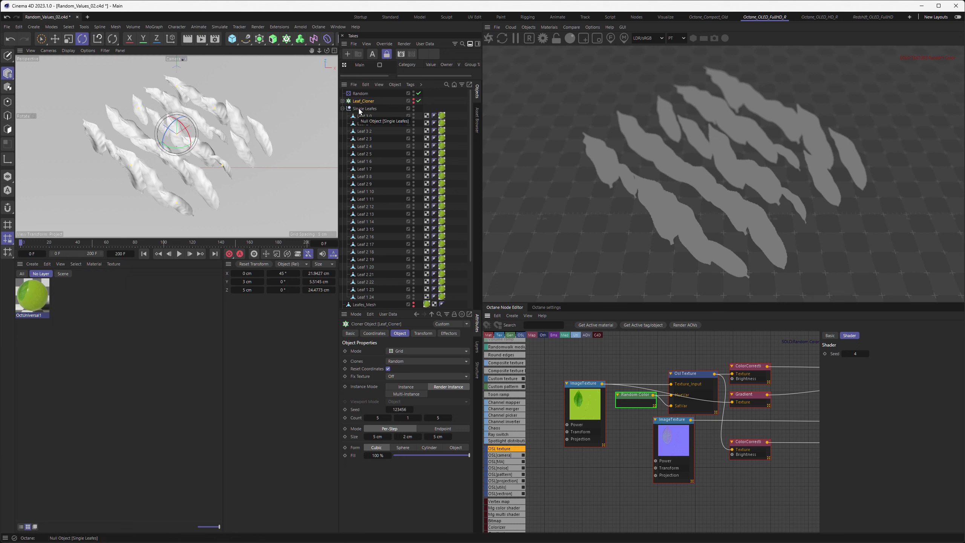
Step: Add a Fracture object inside the Single Leafes group and place all the leaf meshes under it
click(148, 27)
click(175, 75)
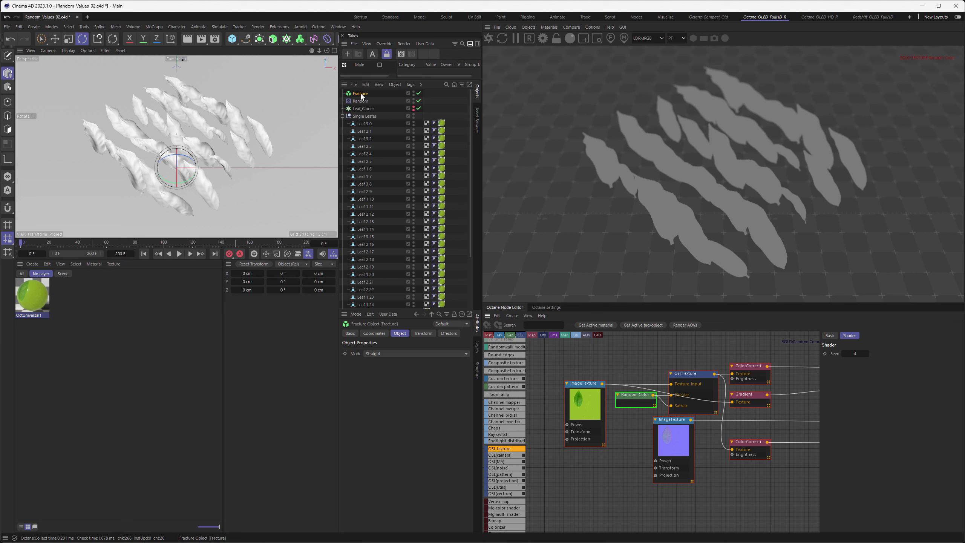
drag(366, 119, 365, 124)
scroll(399, 221, down, 3)
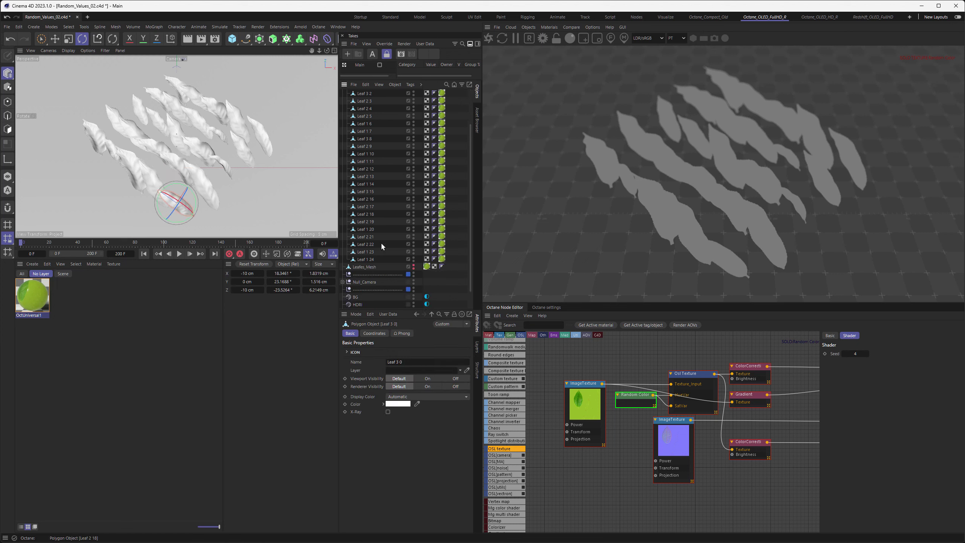
shift+click(366, 260)
scroll(385, 166, up, 3)
drag(363, 122, 364, 116)
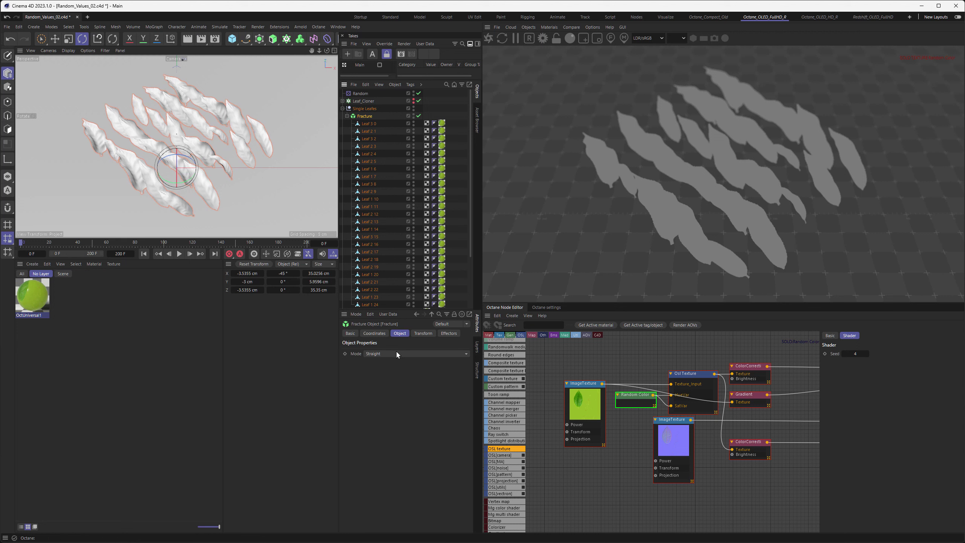
Step: Set the Fracture mode to Explode Segments and add a Random effector for it inside the Single Leafes group
click(377, 354)
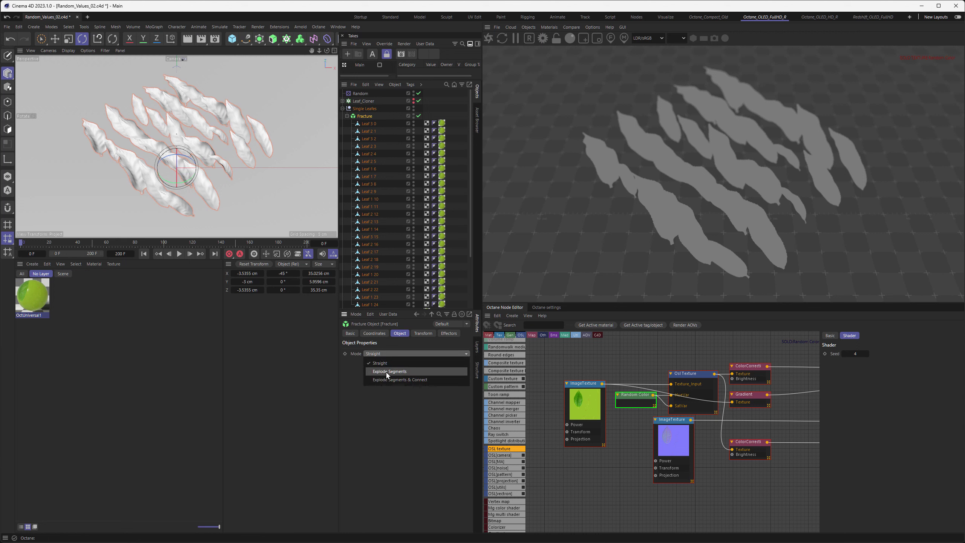
click(386, 371)
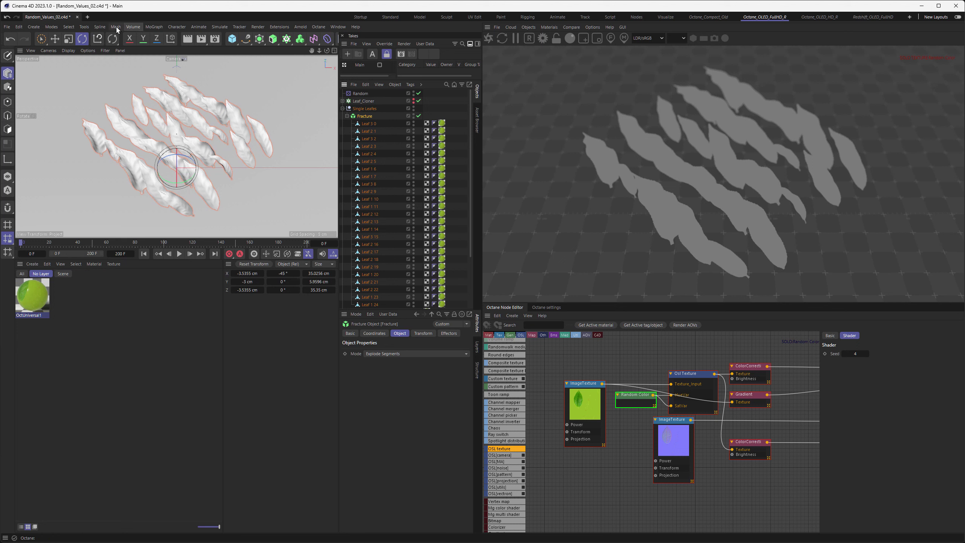
click(152, 27)
mouse_move(161, 40)
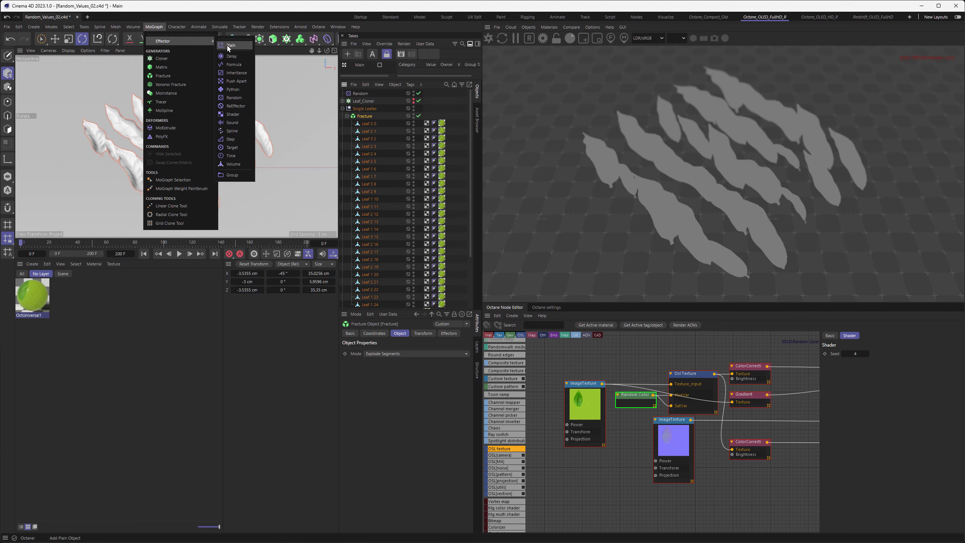
click(233, 98)
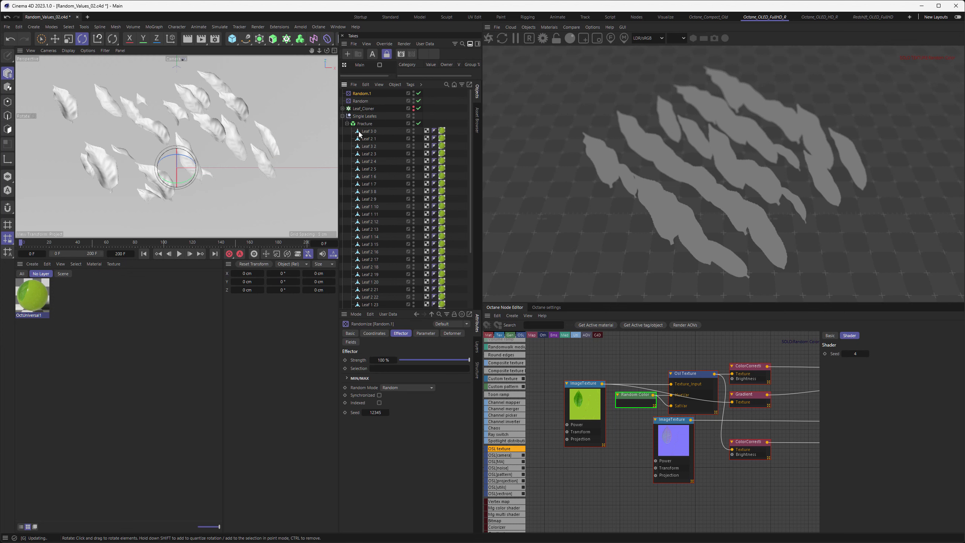
drag(363, 94, 365, 116)
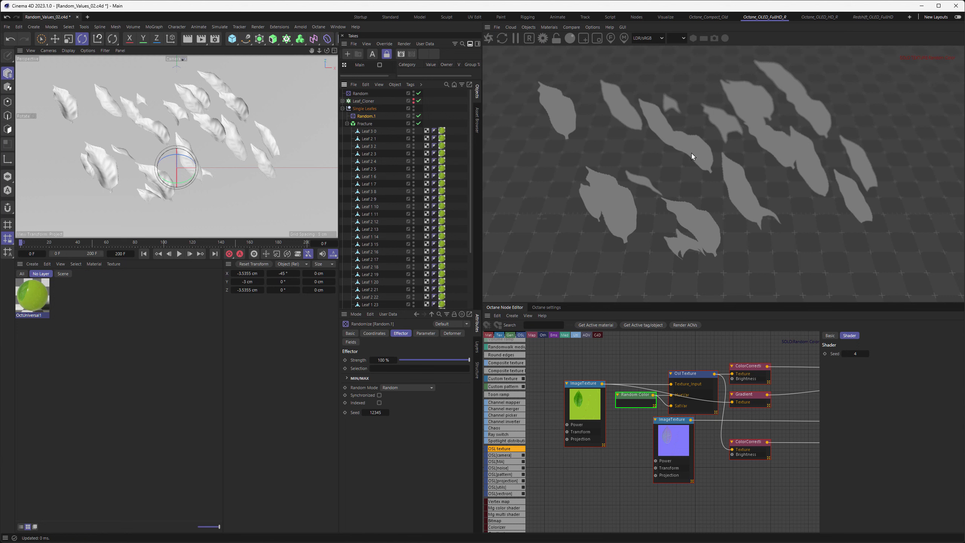
Step: Disable the new Random effector's Position and set its Color Mode to Effector Color
click(425, 333)
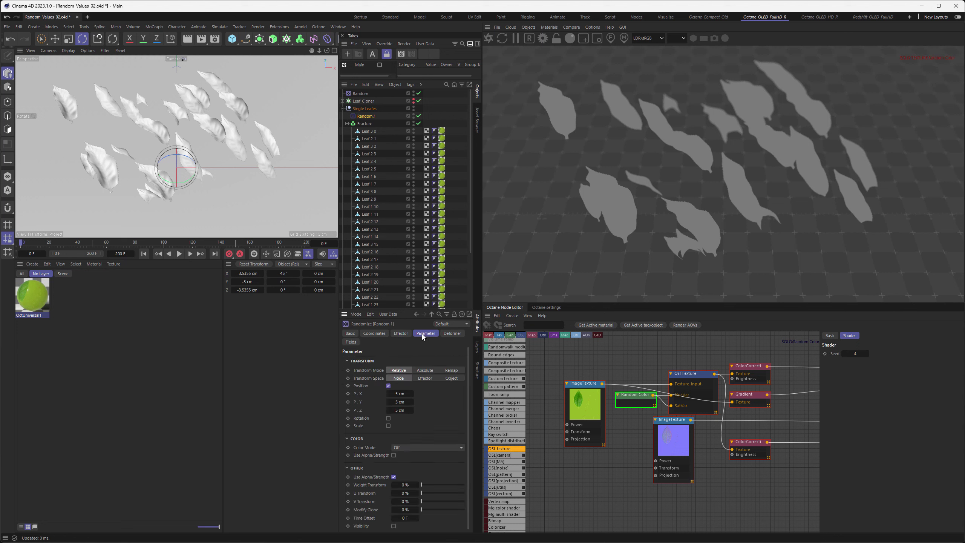
click(388, 385)
click(403, 422)
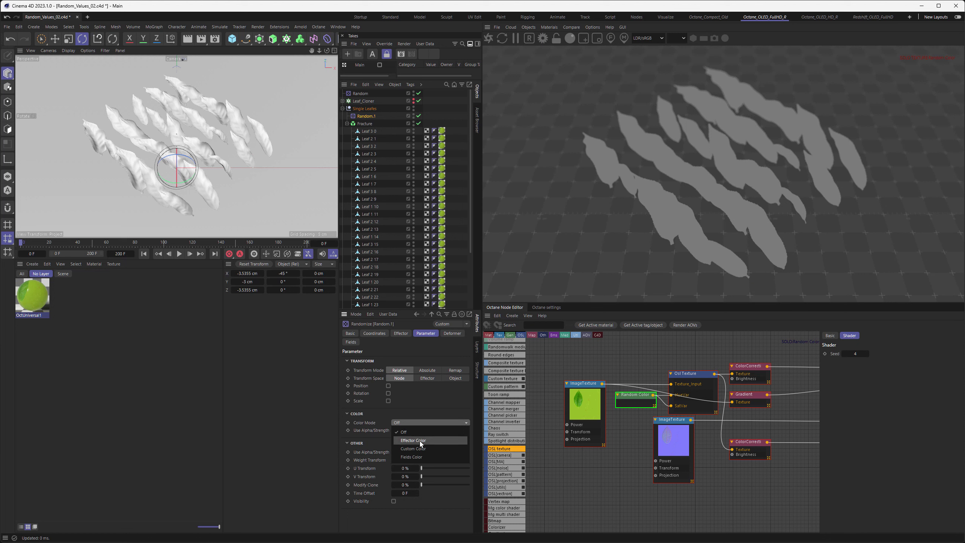
click(413, 440)
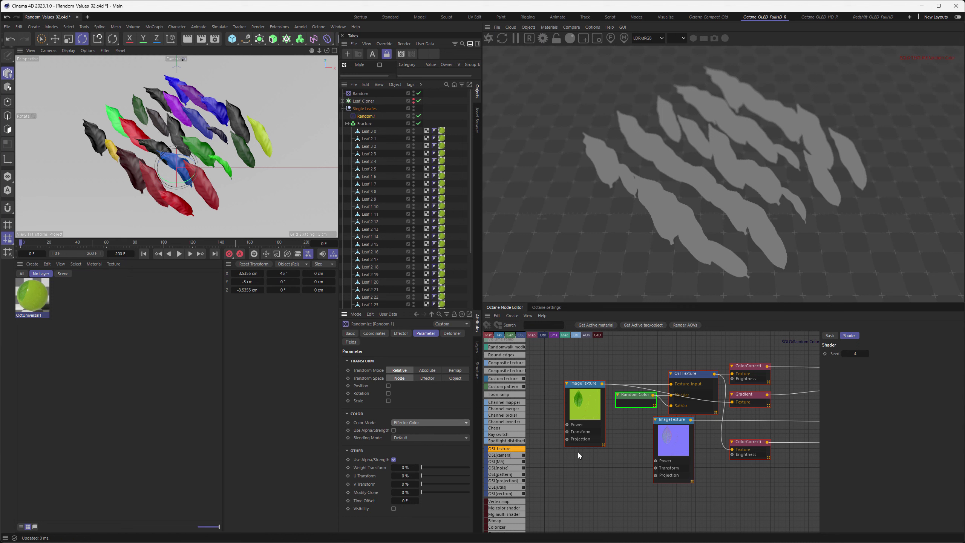
Step: Add an Mg color shader node above Random Color and connect it to the OSL Texture's HueVar and SatVar inputs
scroll(506, 437, down, 3)
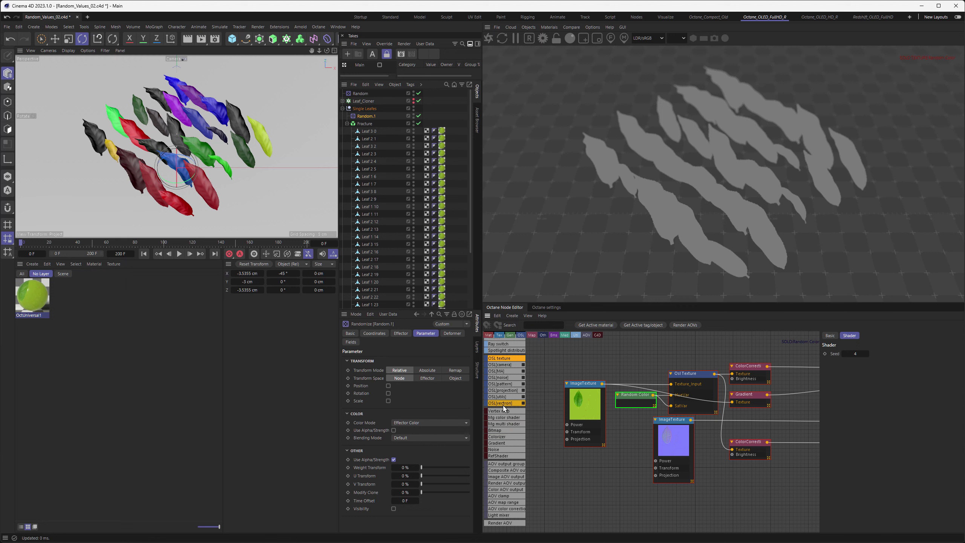
drag(508, 420, 671, 394)
drag(612, 353, 671, 406)
drag(586, 353, 625, 366)
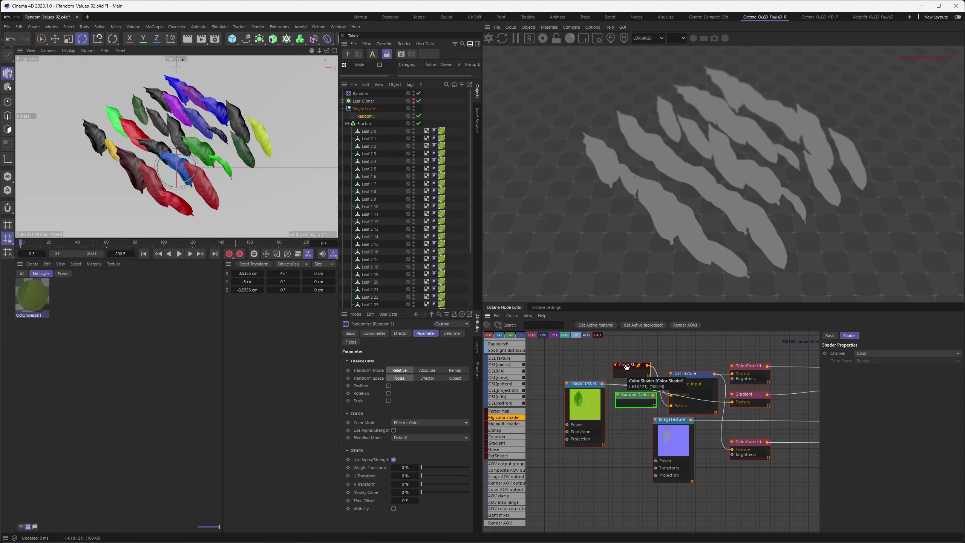
Step: Solo the Color Shader node to examine its colors on the leaves, disable the solo and refresh the render
right_click(626, 366)
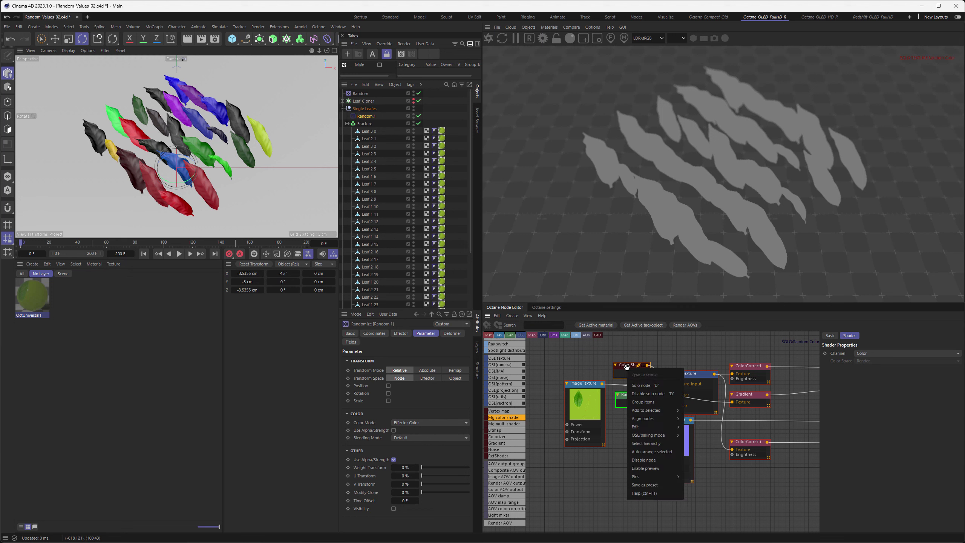
click(644, 385)
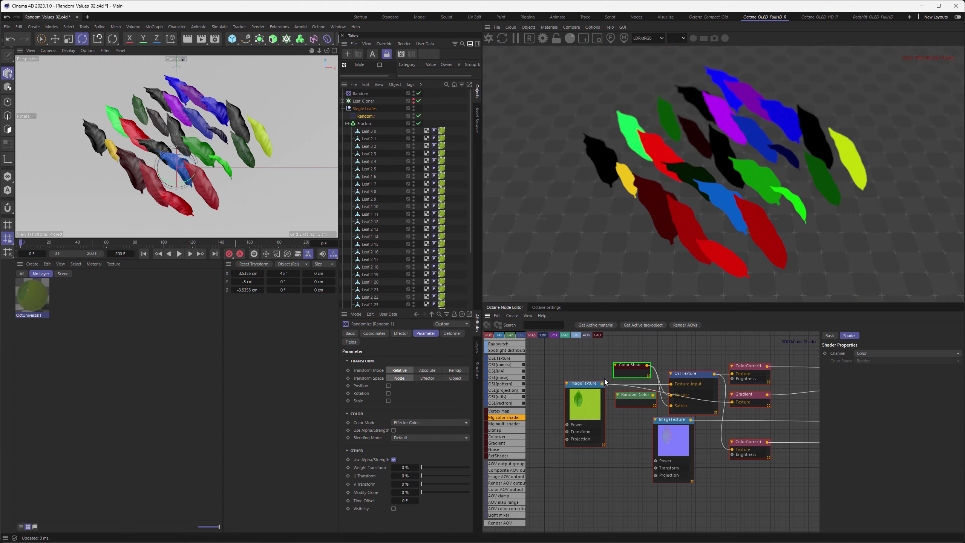
right_click(629, 366)
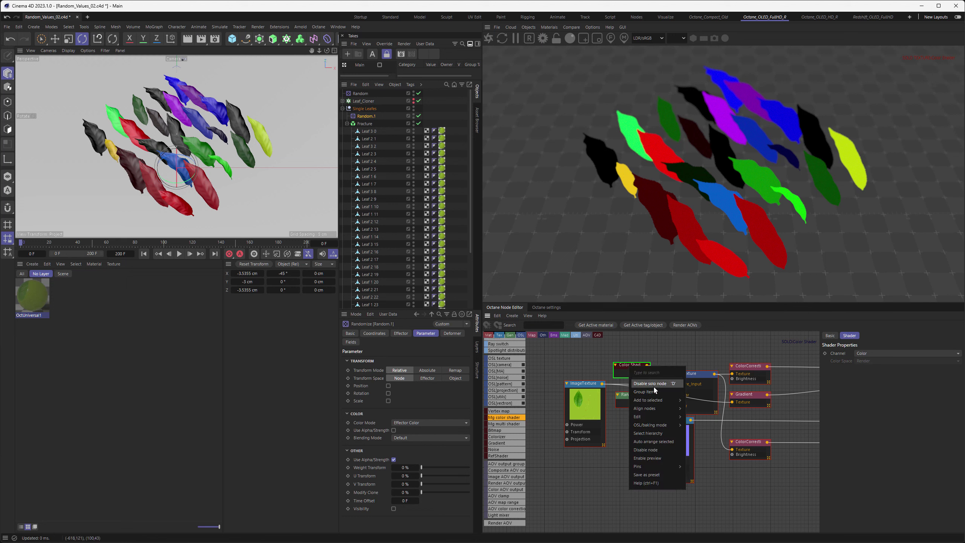
click(696, 376)
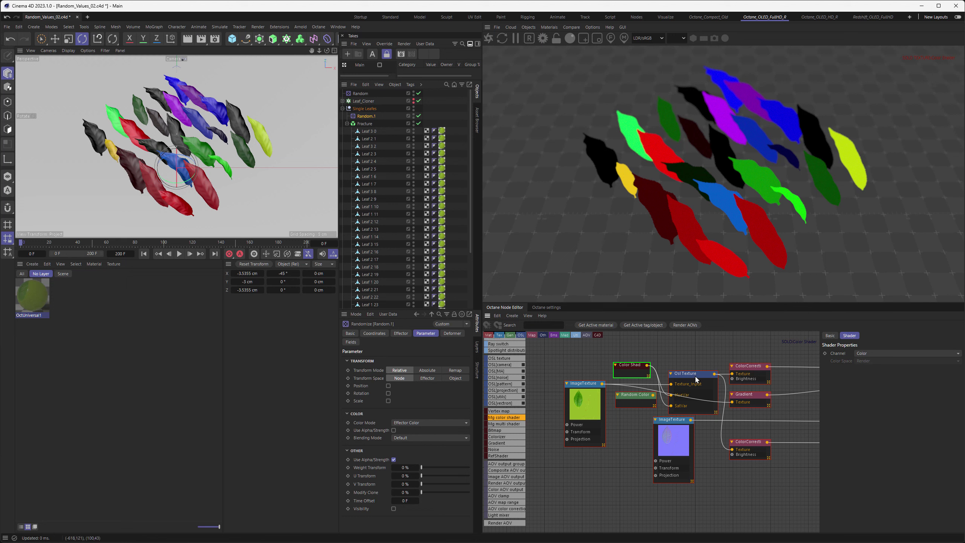
right_click(630, 366)
click(642, 372)
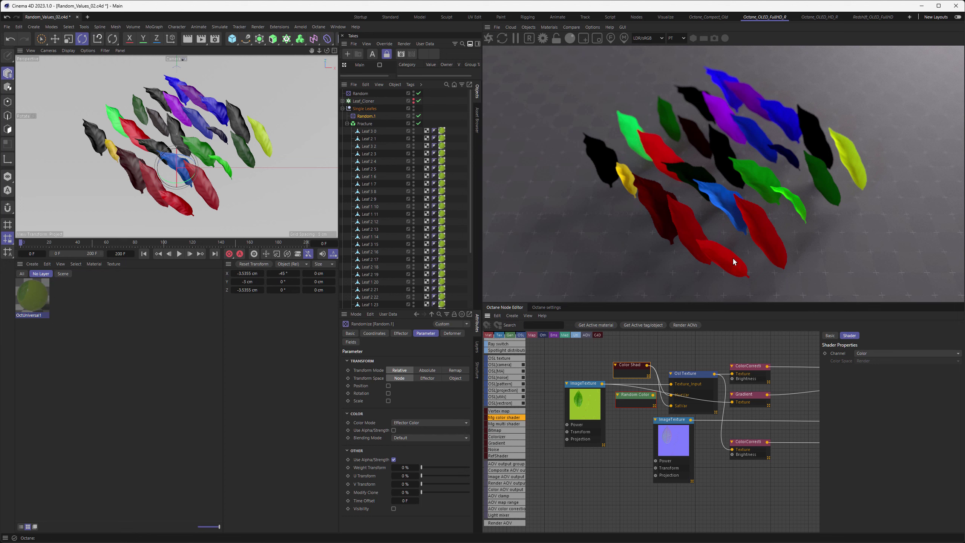
click(488, 38)
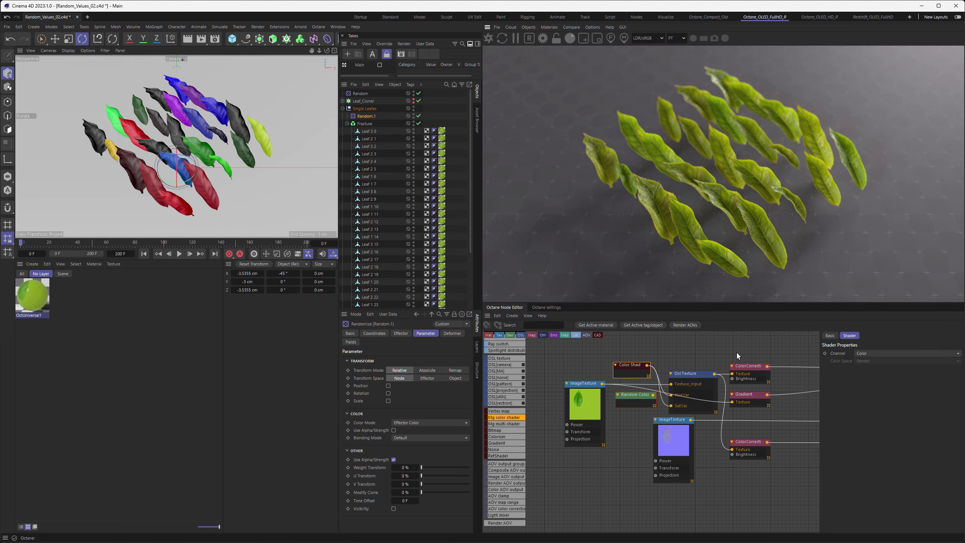
Step: Set the OSL Texture's HueShift_From to -1 and HueShift_To to 1 to exaggerate the hue variation
click(695, 377)
click(893, 464)
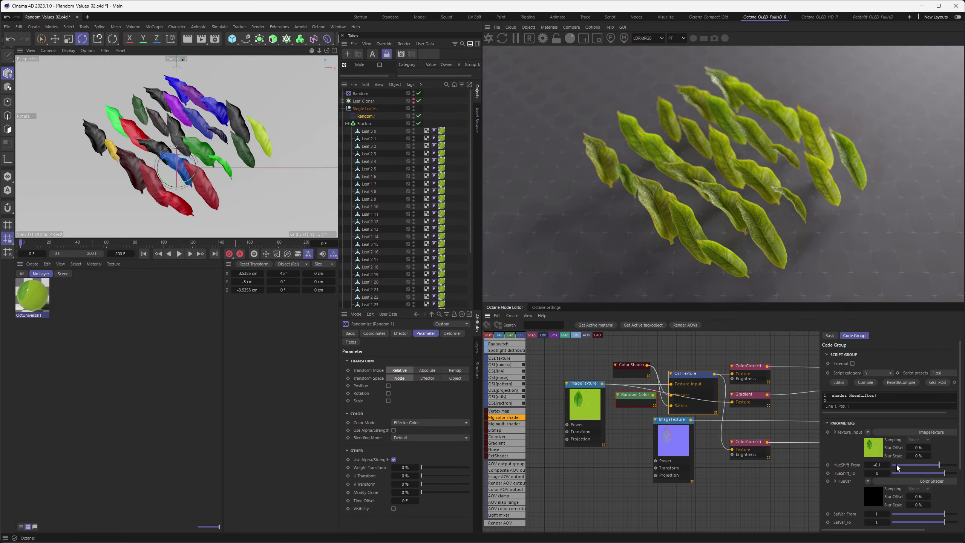
drag(885, 530, 917, 530)
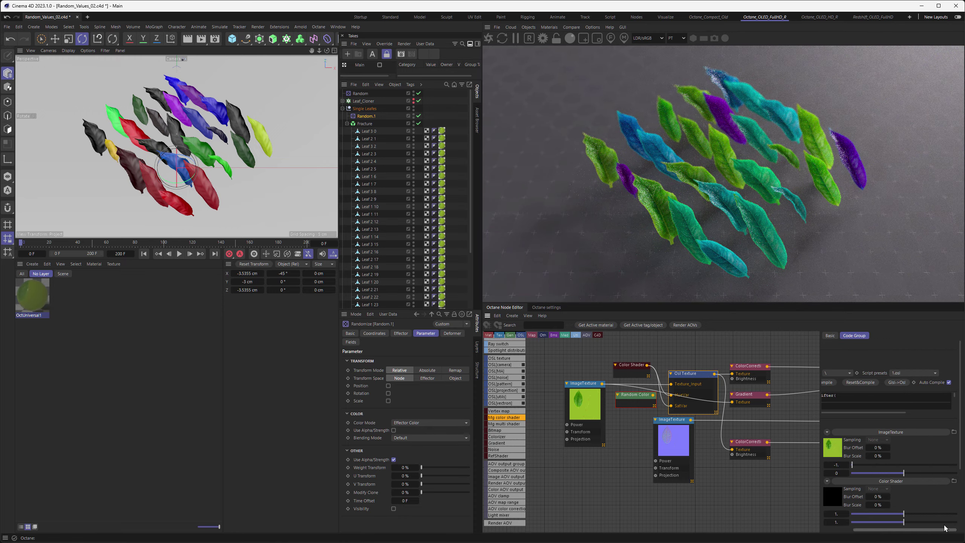
click(918, 473)
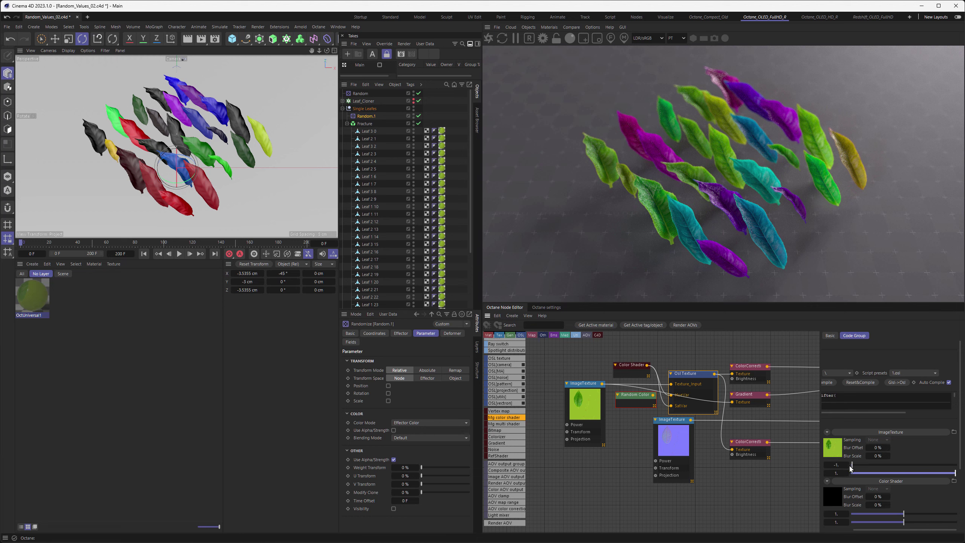
Step: Set the OSL Texture's HueShift_From to -0.2 and HueShift_To to 0.2
key(Tab)
text(0)
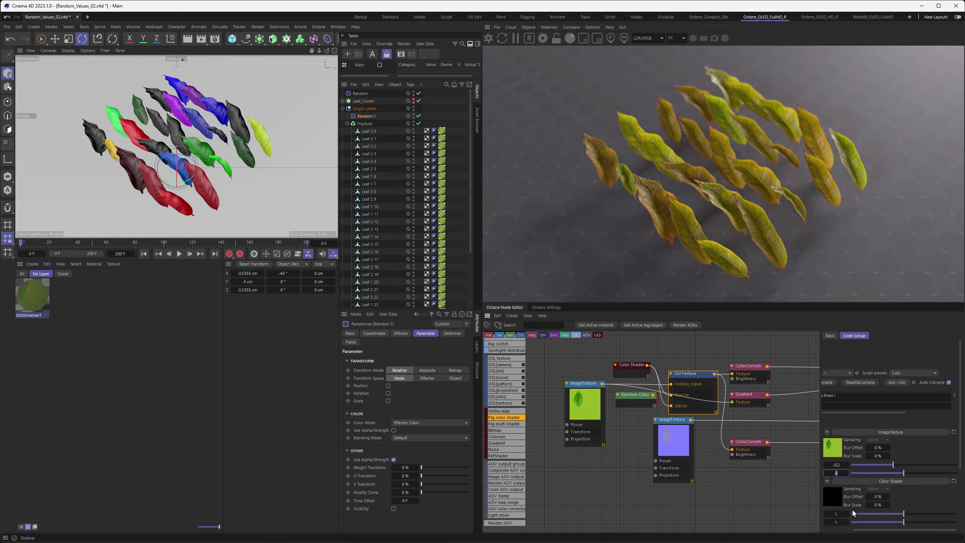
text(.2)
key(Return)
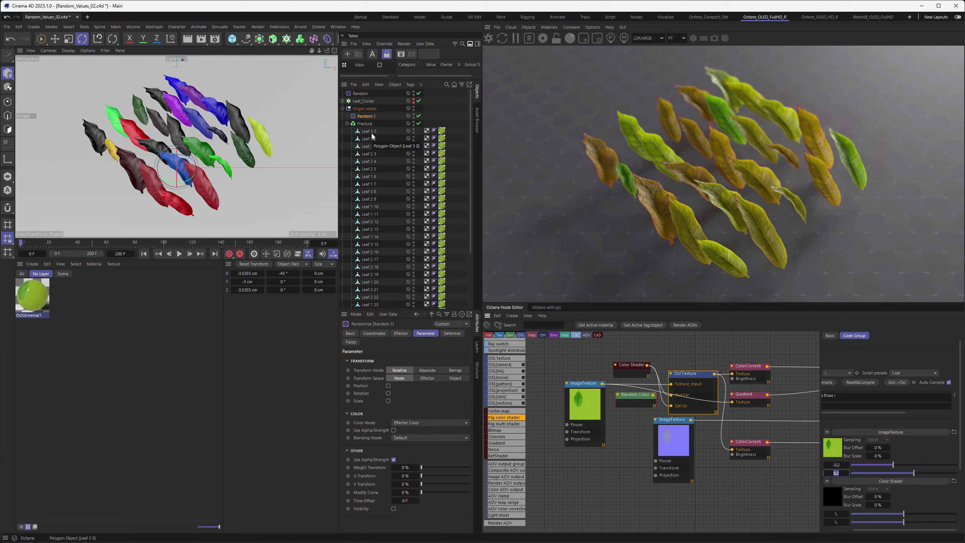
Step: Set Leaf 3 0's display color to a muted red with RGB 161, 71, 71
click(372, 136)
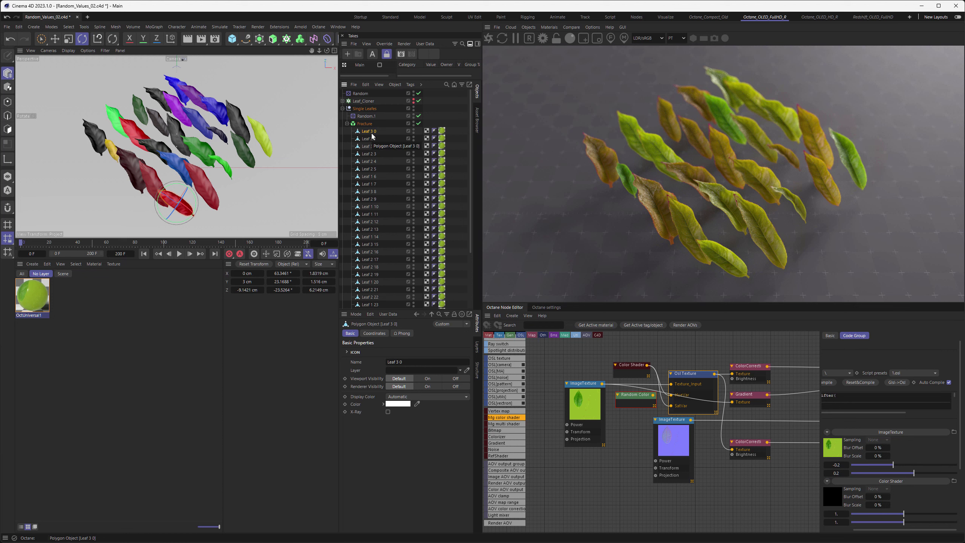
click(395, 404)
click(353, 461)
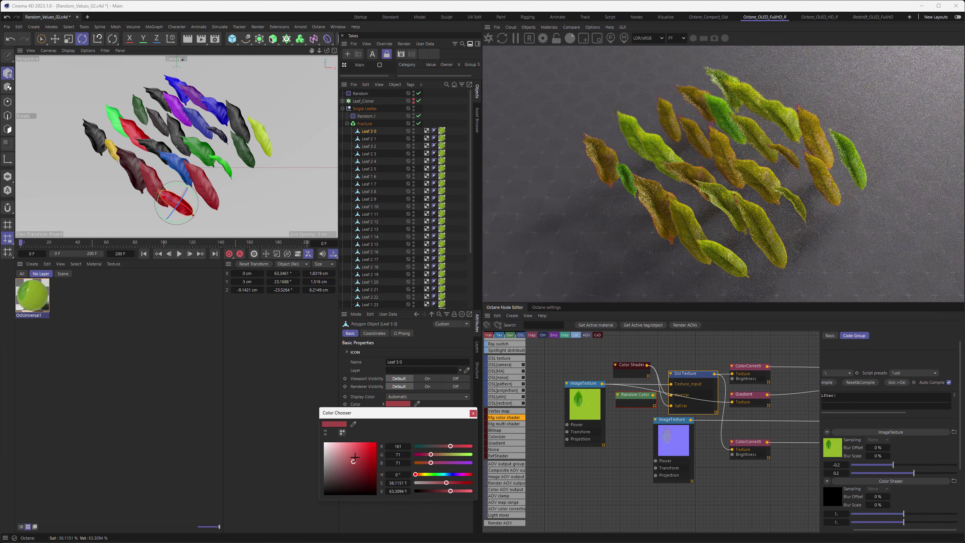
click(458, 255)
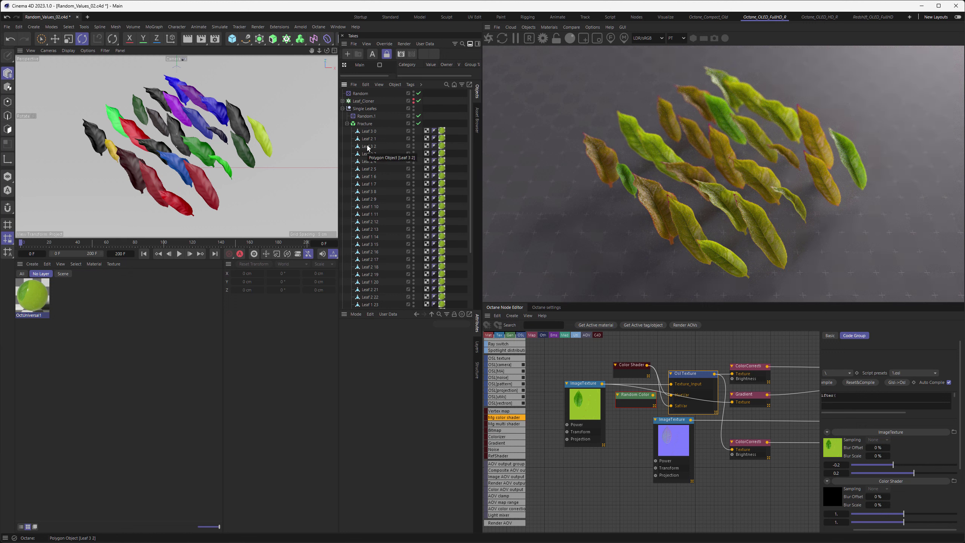
click(368, 162)
click(371, 177)
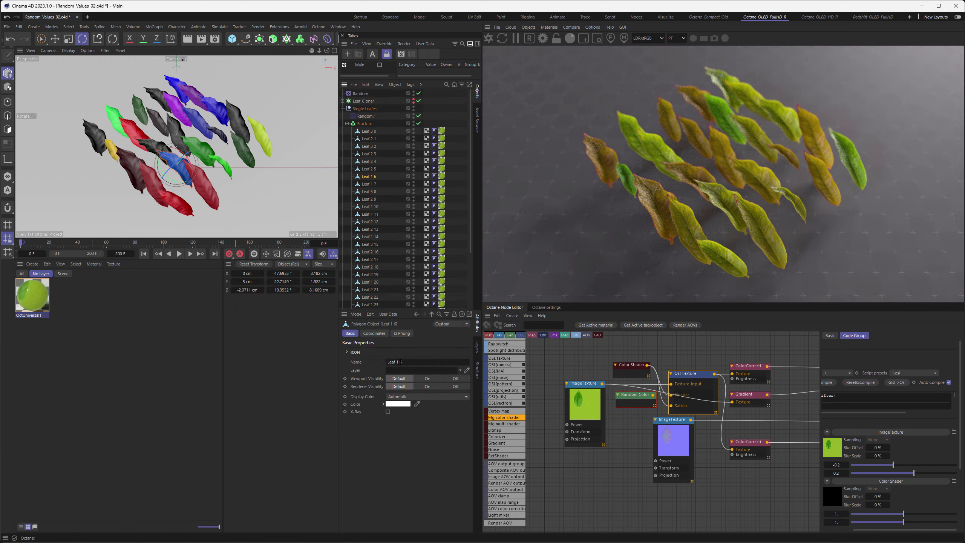
click(398, 404)
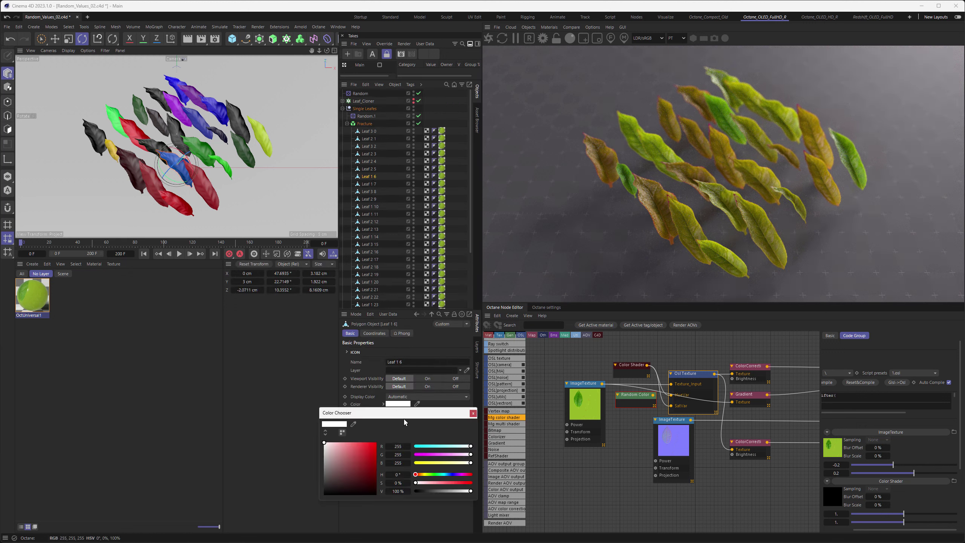
click(459, 271)
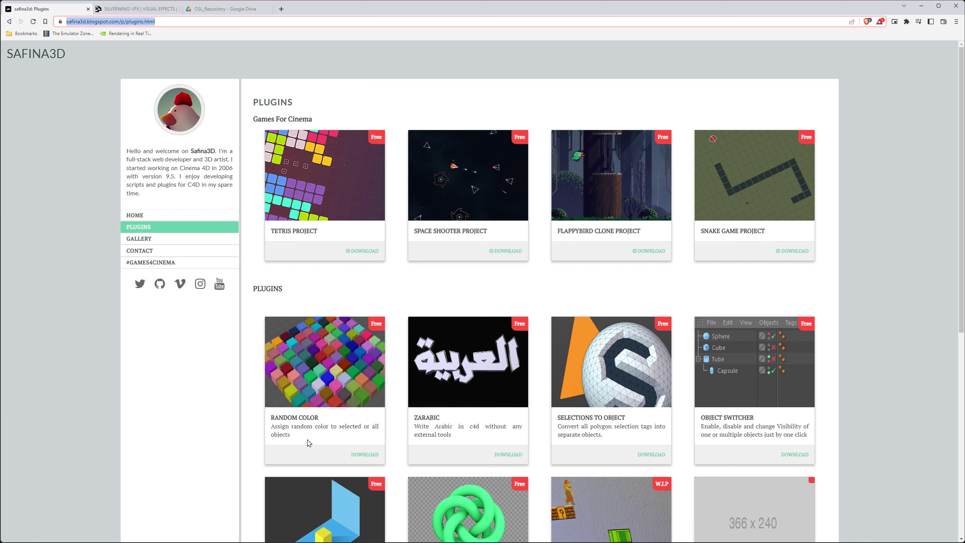
Step: Switch back to Cinema 4D and move all the leaf meshes out of the Fracture object, directly under the Single Leafes group
click(921, 5)
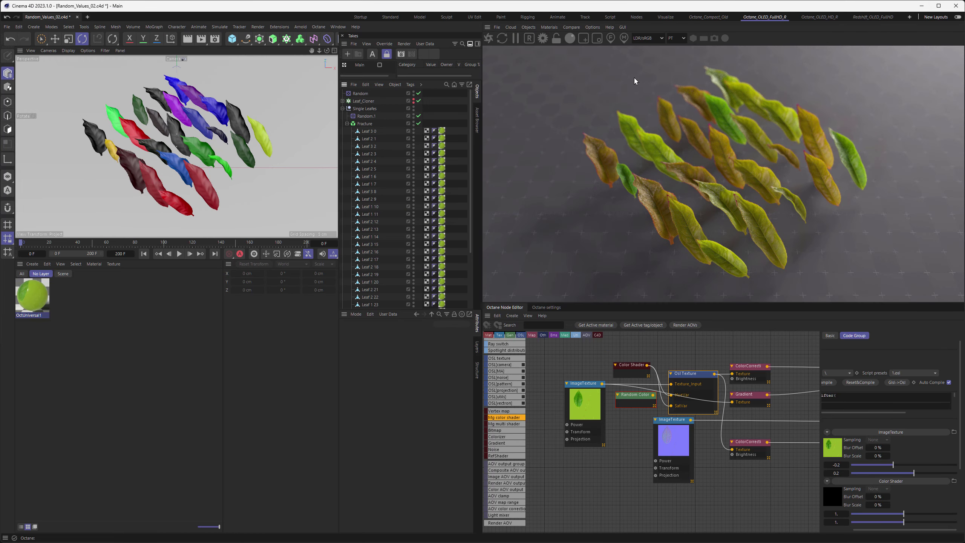
click(370, 131)
scroll(382, 189, down, 2)
shift+click(369, 267)
scroll(376, 167, up, 2)
drag(365, 135, 368, 122)
scroll(384, 205, down, 2)
Step: Delete the empty Fracture object and the Random.1 effector from the Single Leafes group
click(366, 268)
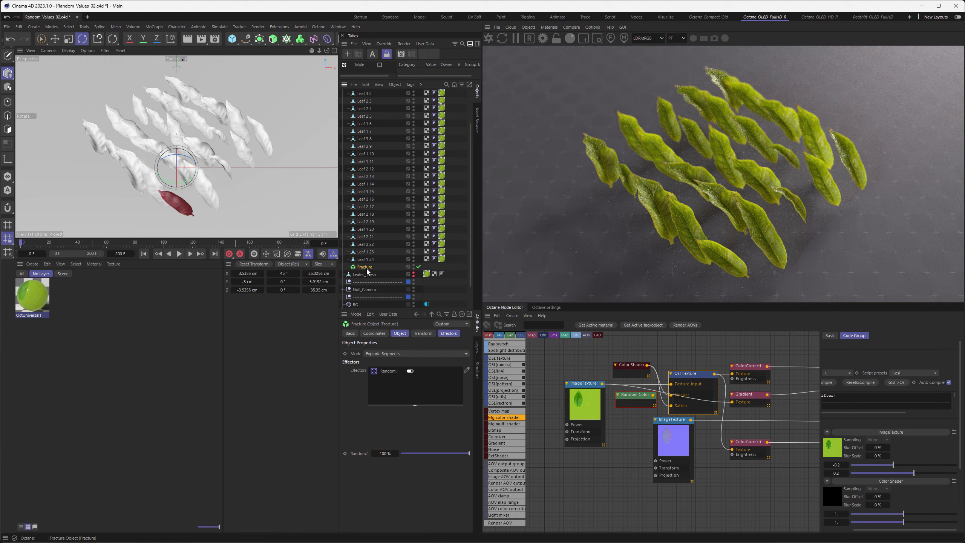
ctrl+click(367, 270)
scroll(369, 271, up, 2)
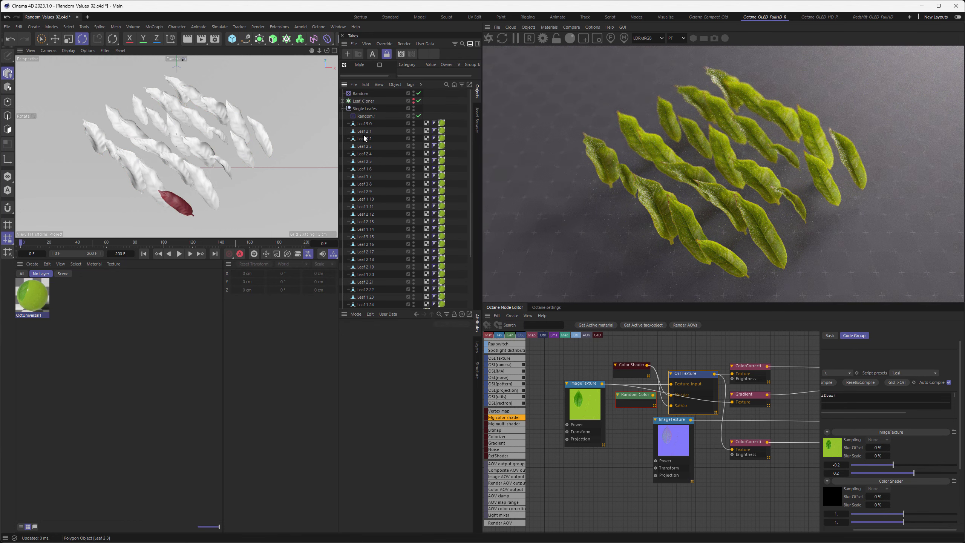
click(362, 118)
key(Delete)
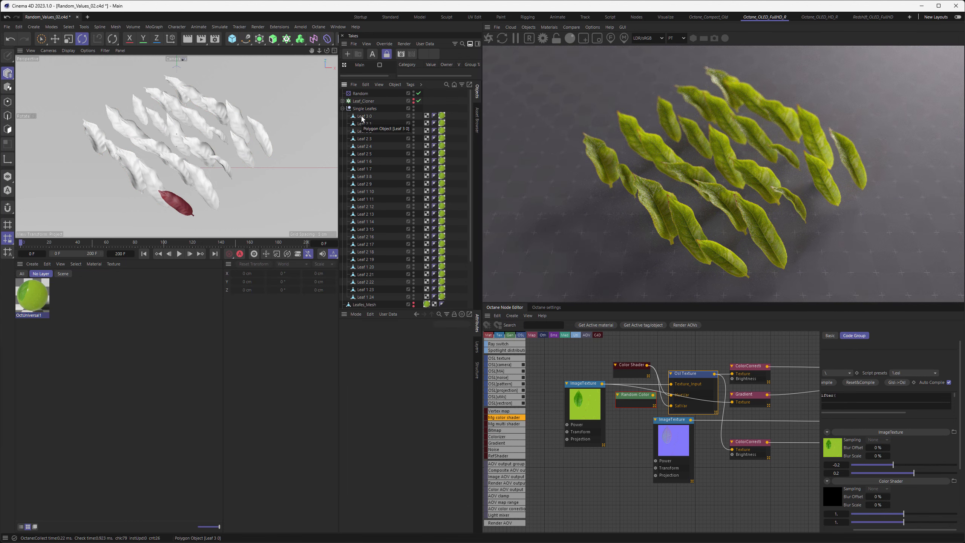
Step: Assign random display colors to all the leaf meshes in the Single Leafes group with the RandomColor plugin
click(363, 116)
scroll(388, 266, down, 2)
shift+click(372, 252)
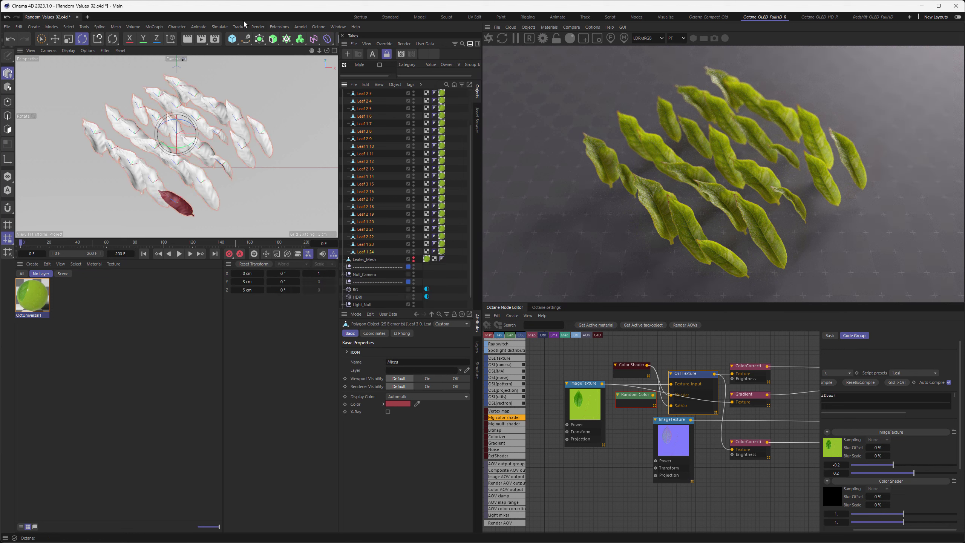
click(279, 28)
mouse_move(304, 182)
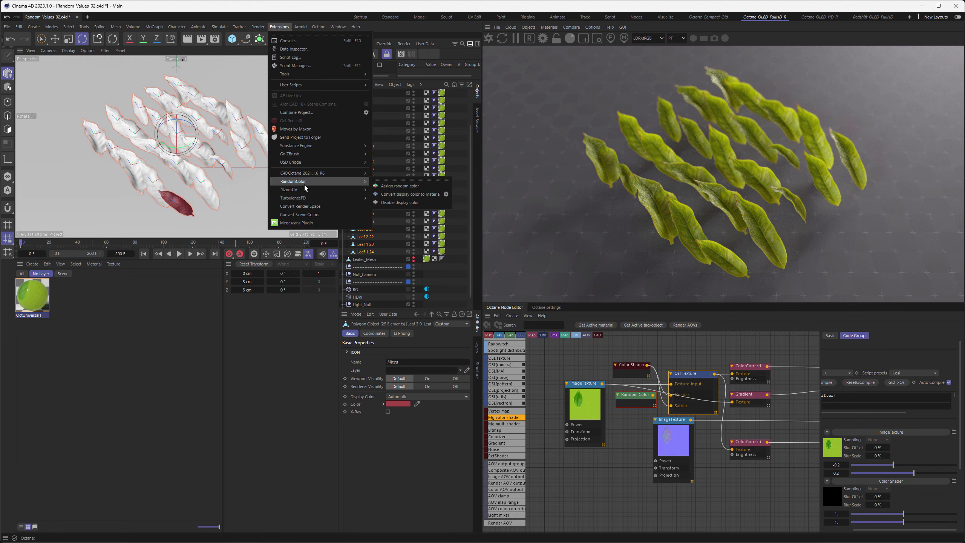
click(410, 186)
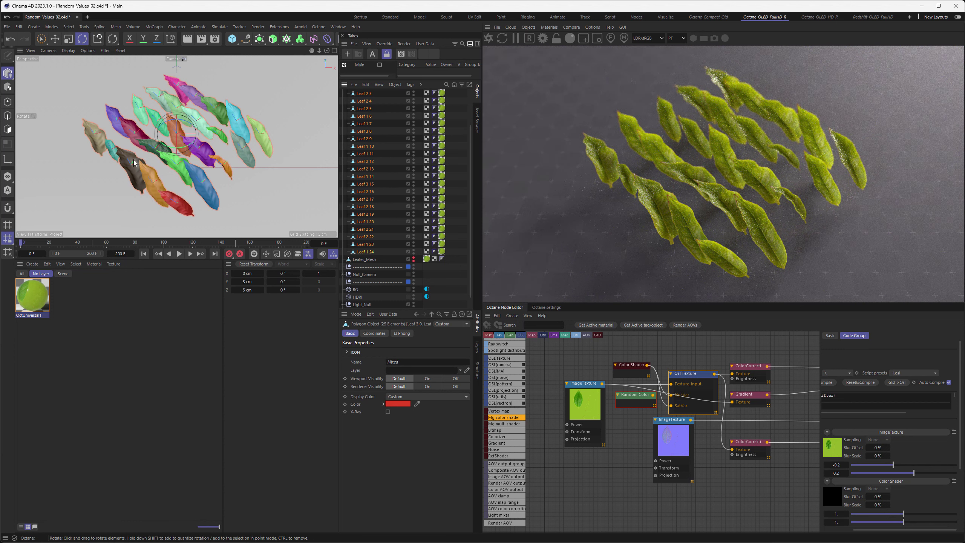
Step: Check Leaf 3 0's display color, solo the Color Shader node in the render and clear the object selection
scroll(372, 130, up, 2)
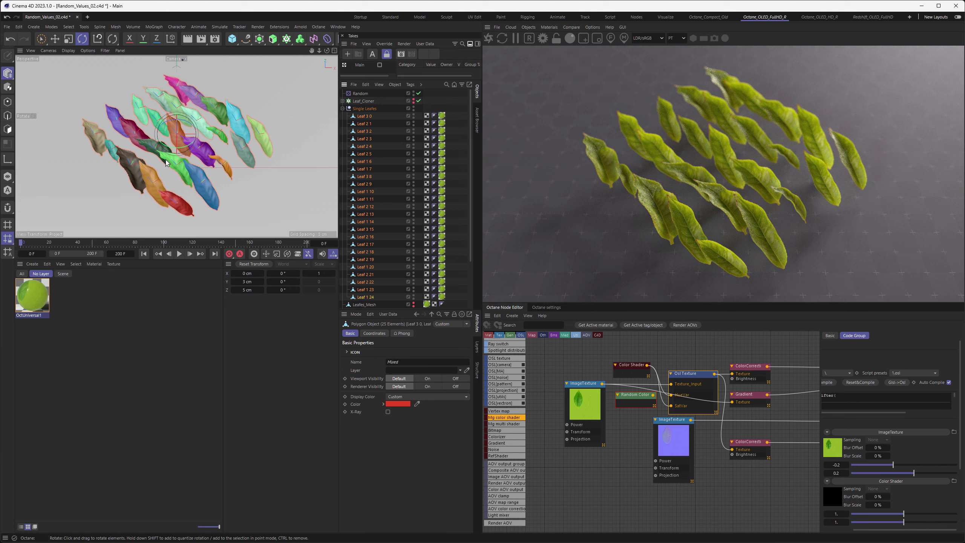
click(364, 116)
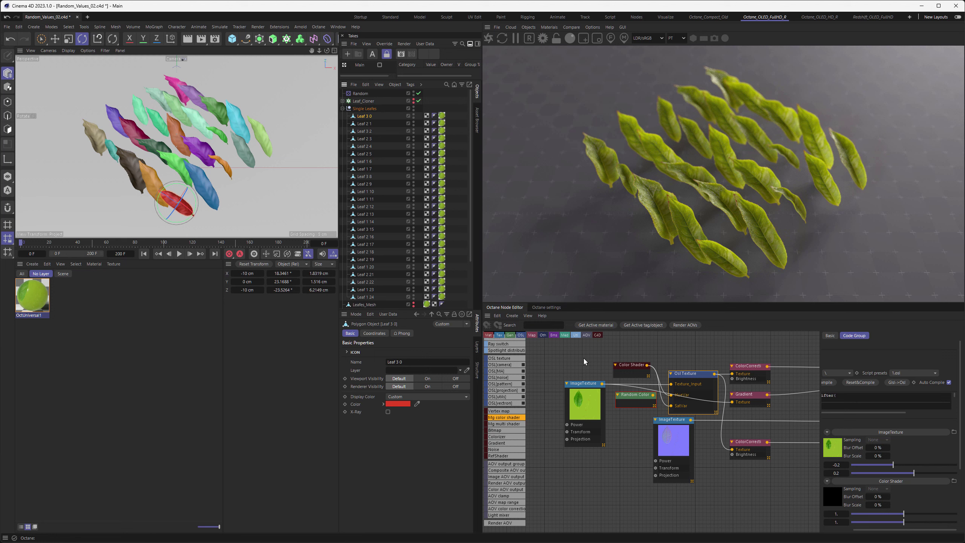
right_click(633, 373)
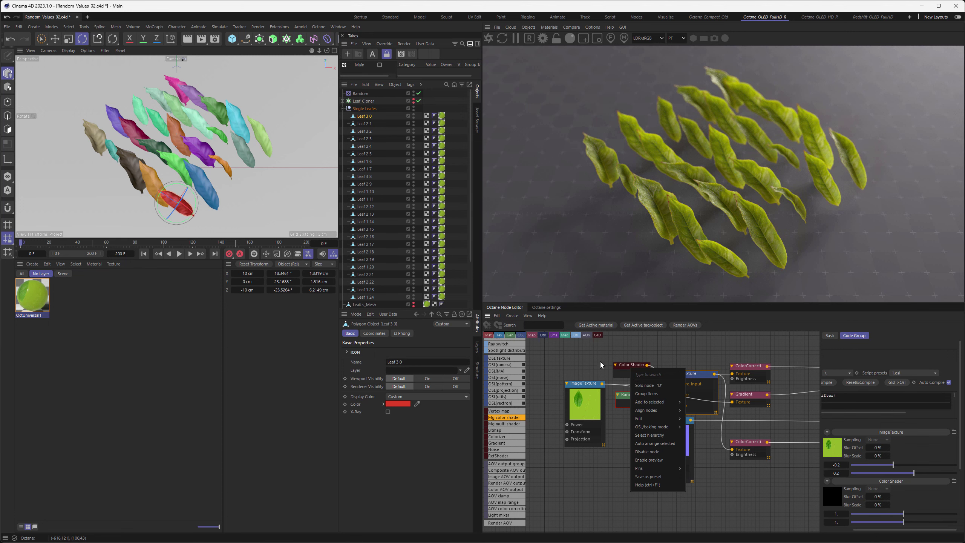
click(645, 385)
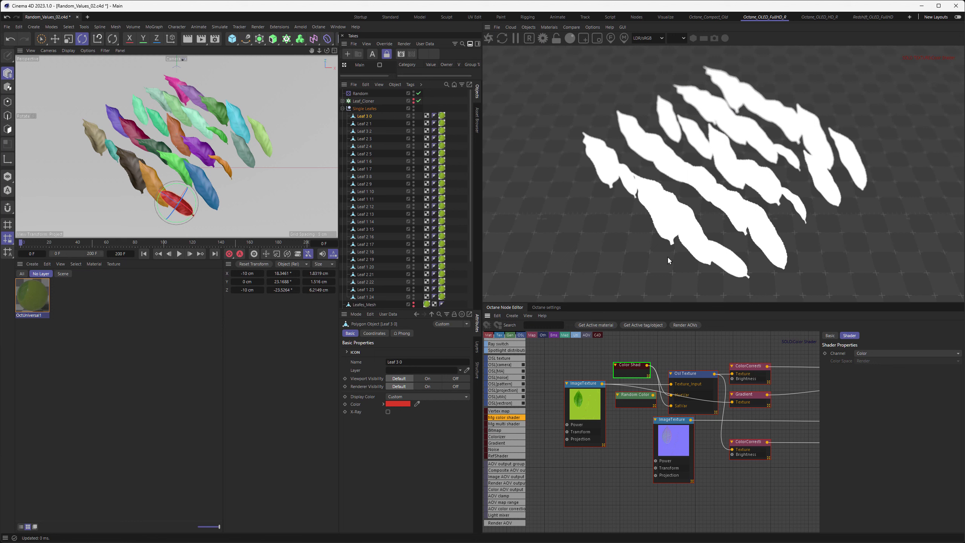
key(ctrl+shift+a)
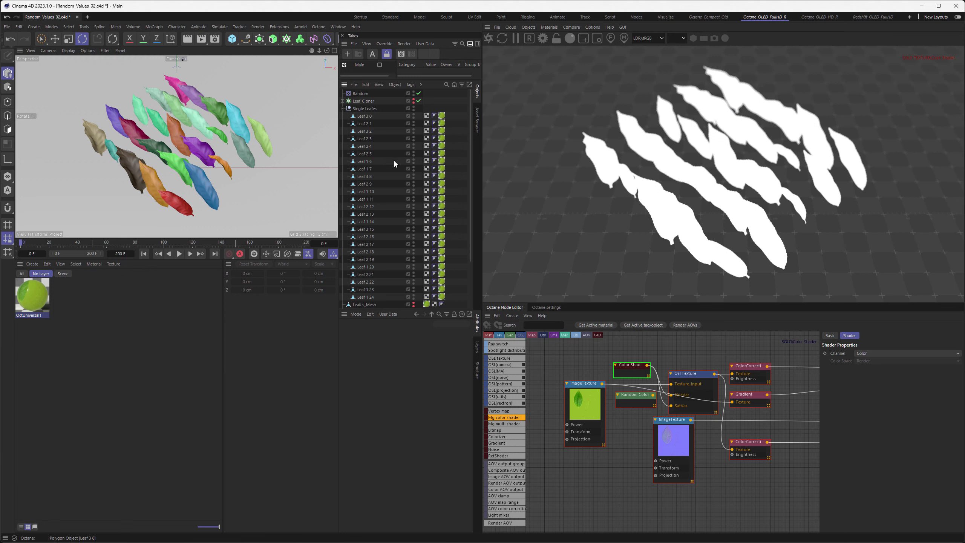
Step: Add an Octane ObjectTag to all the leaf meshes in the Single Leafes group and open the tags' Object layer settings
click(362, 119)
shift+click(368, 300)
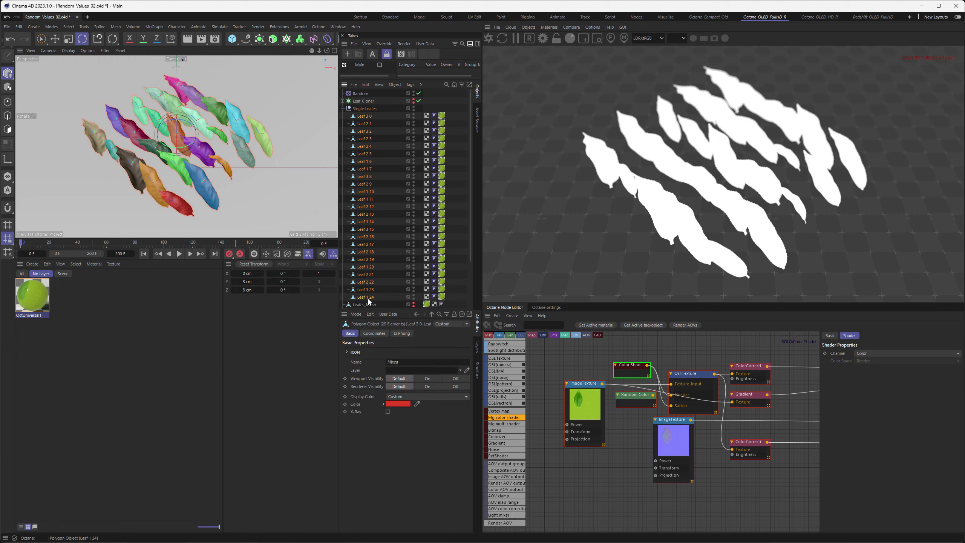
right_click(368, 300)
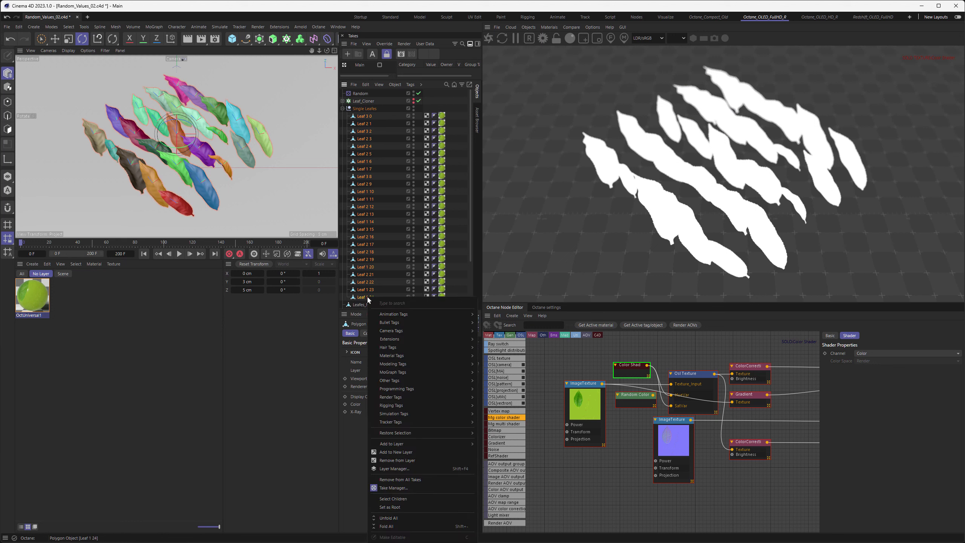
mouse_move(396, 310)
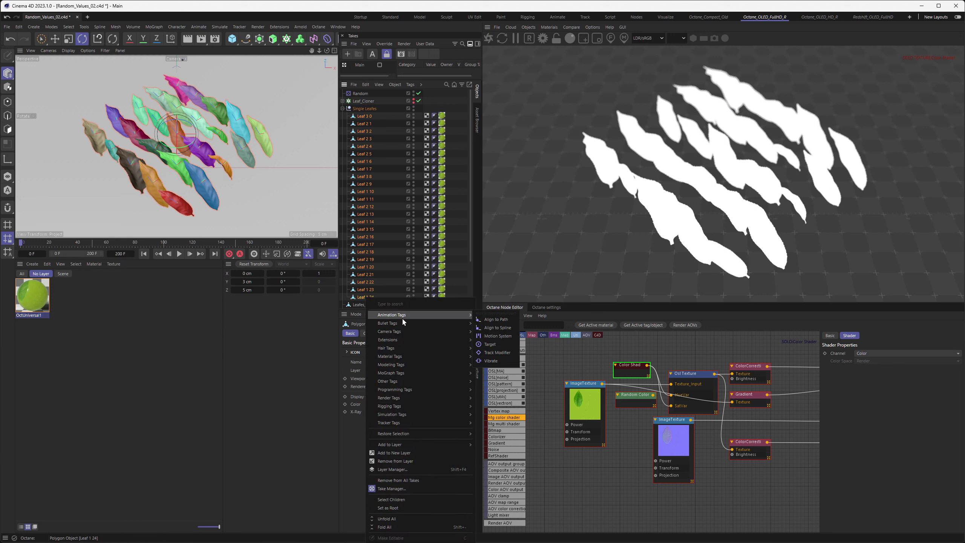
mouse_move(441, 340)
mouse_move(500, 342)
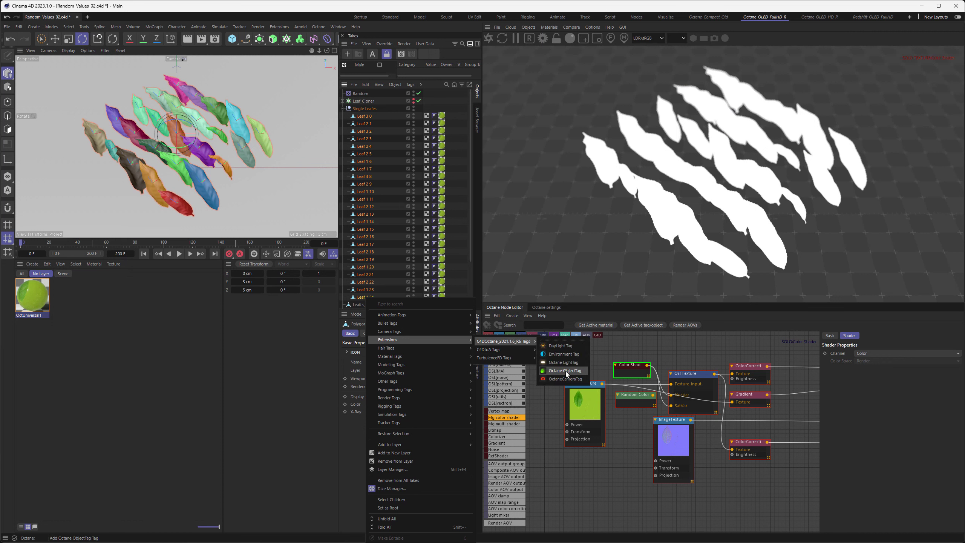
click(566, 371)
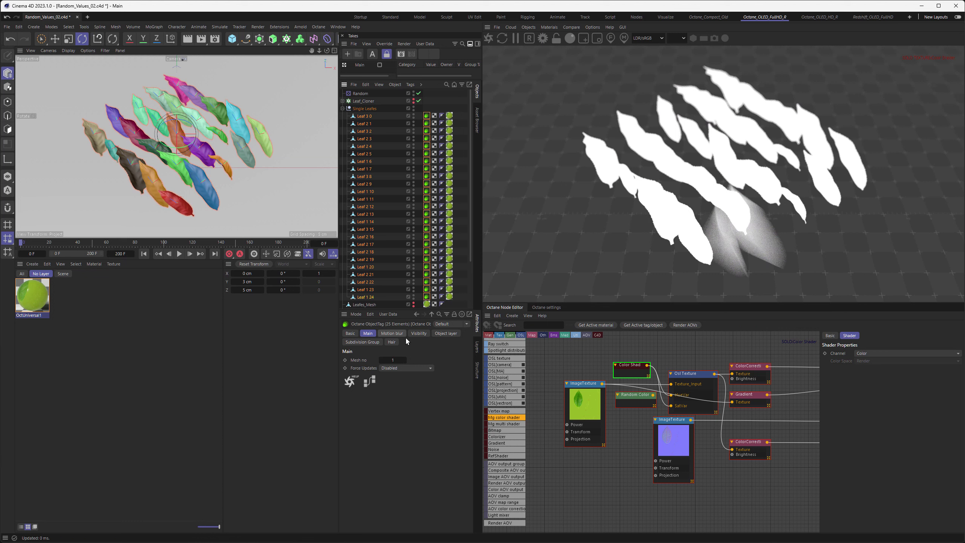
click(444, 333)
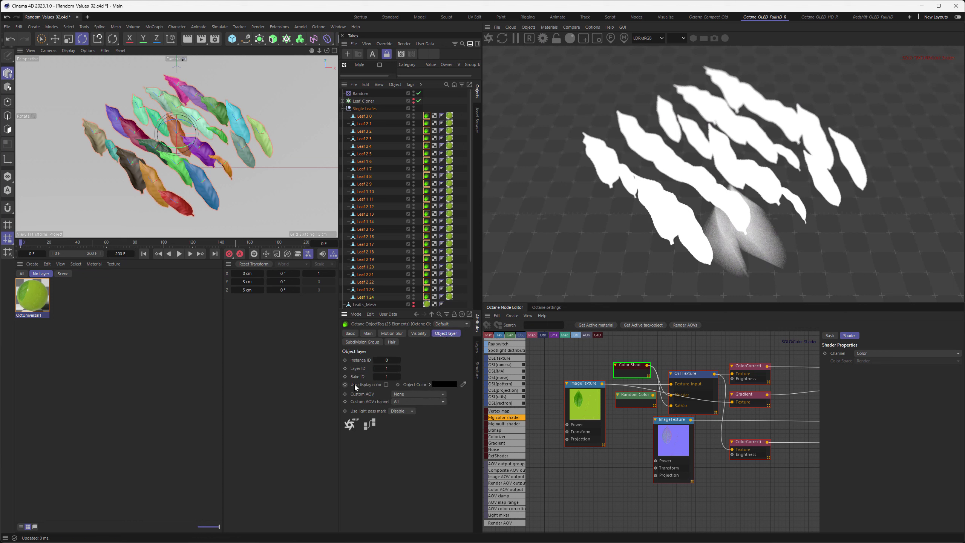
Step: Enable Use display color on the leaves' object tags and add an ObjectDisplayColor.osl node to the material graph
click(386, 385)
middle_drag(561, 359, 622, 413)
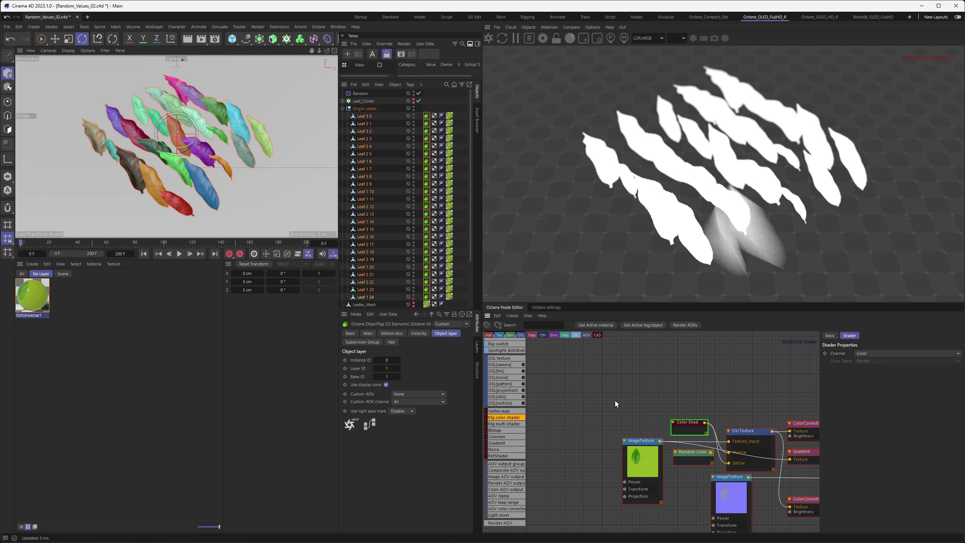
key(Tab)
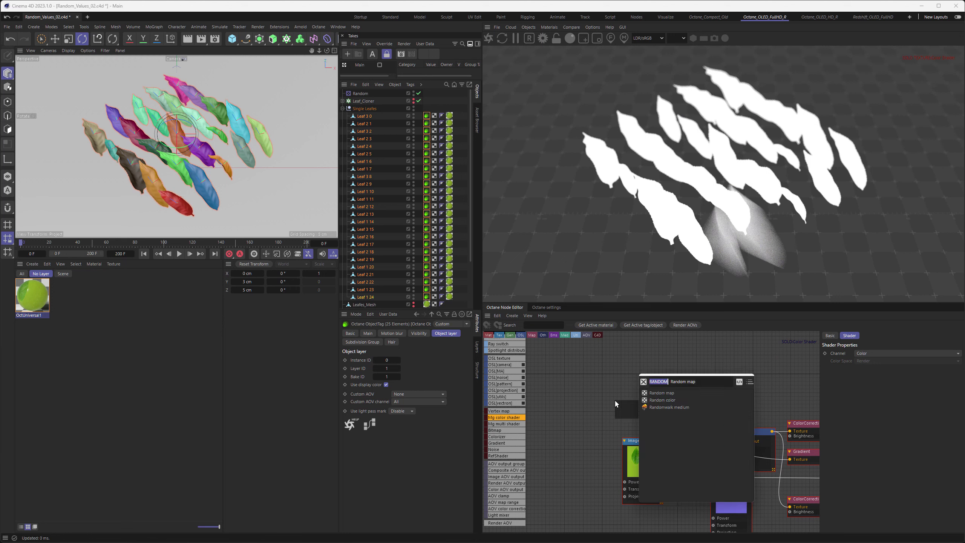
text(COLOR)
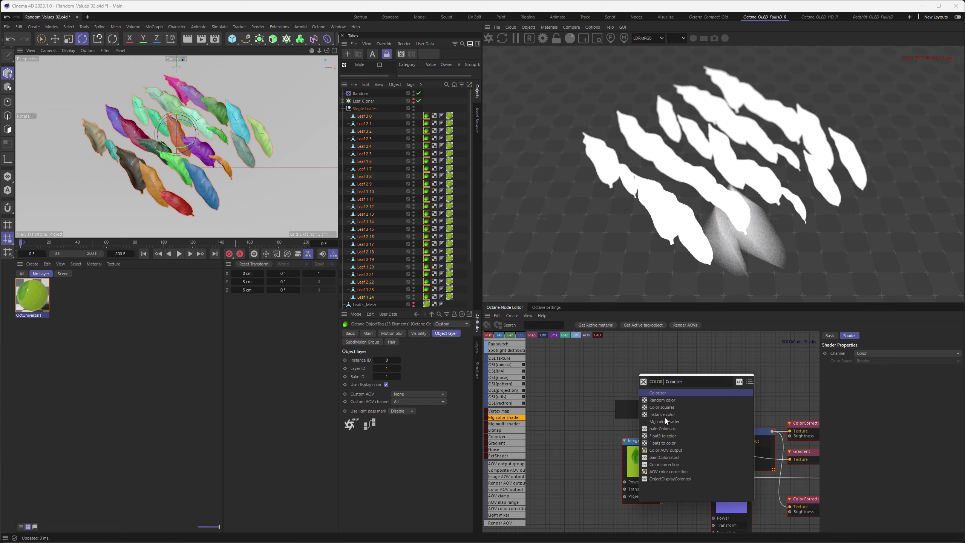
click(660, 479)
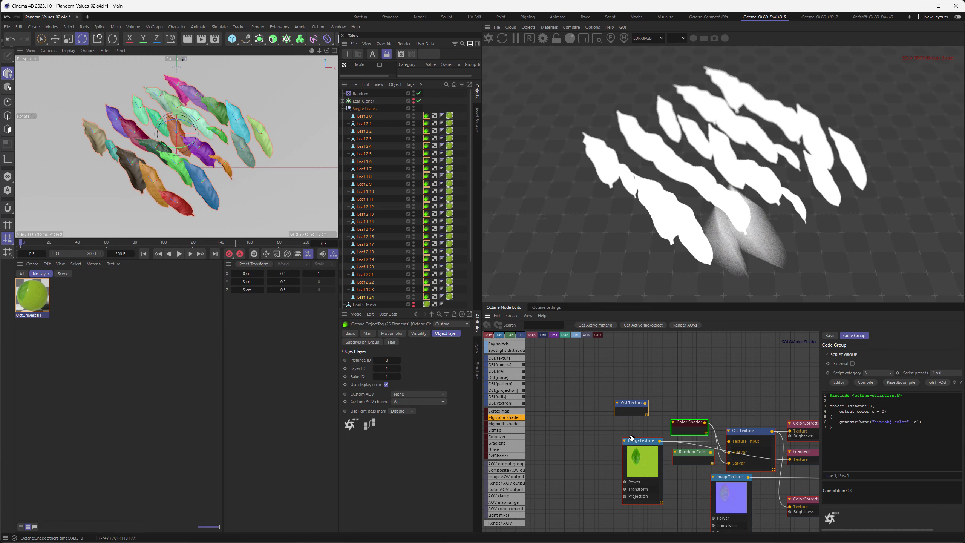
Step: Connect the display color OSL texture to the hue shifter's HueVar and SatVar inputs and preview it solo in the render
drag(633, 403, 728, 452)
drag(703, 397, 728, 462)
click(690, 398)
right_click(705, 421)
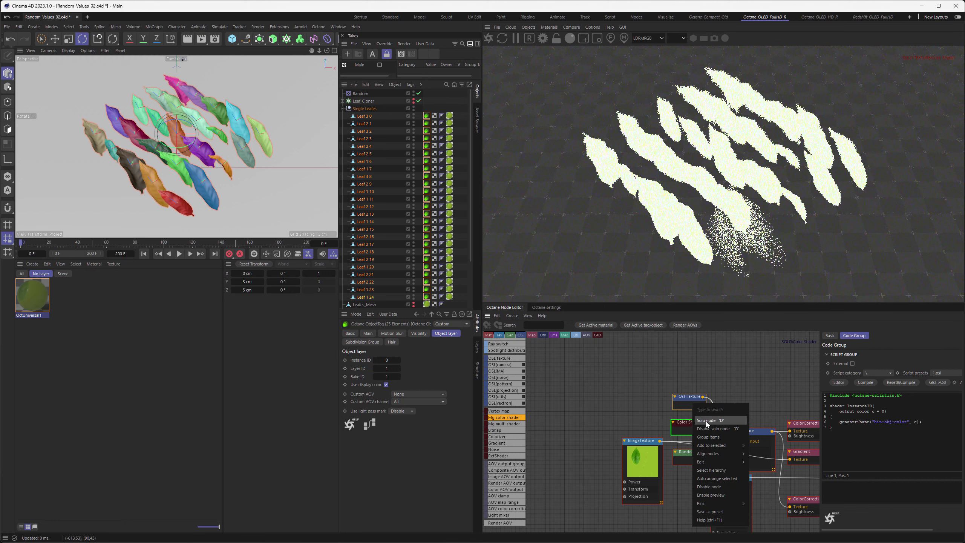
key(Escape)
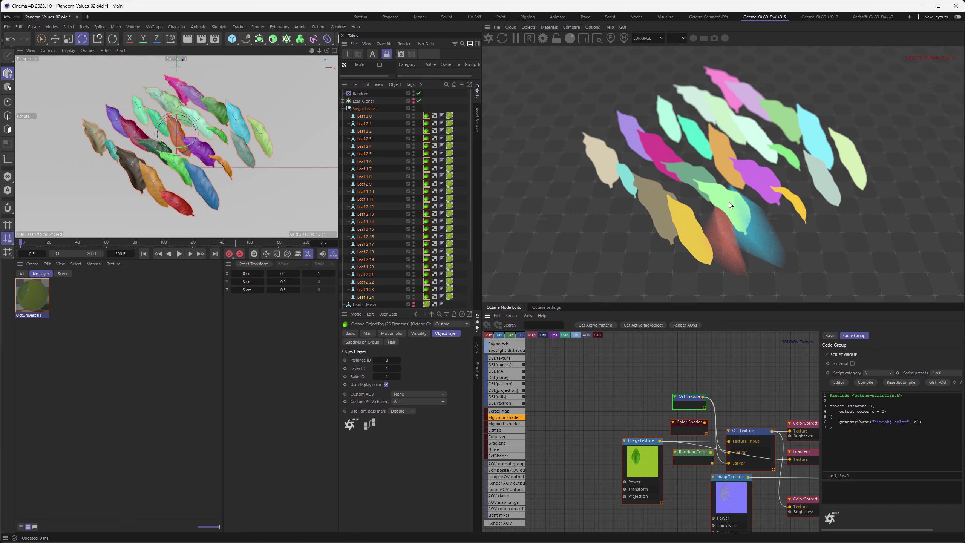
click(712, 403)
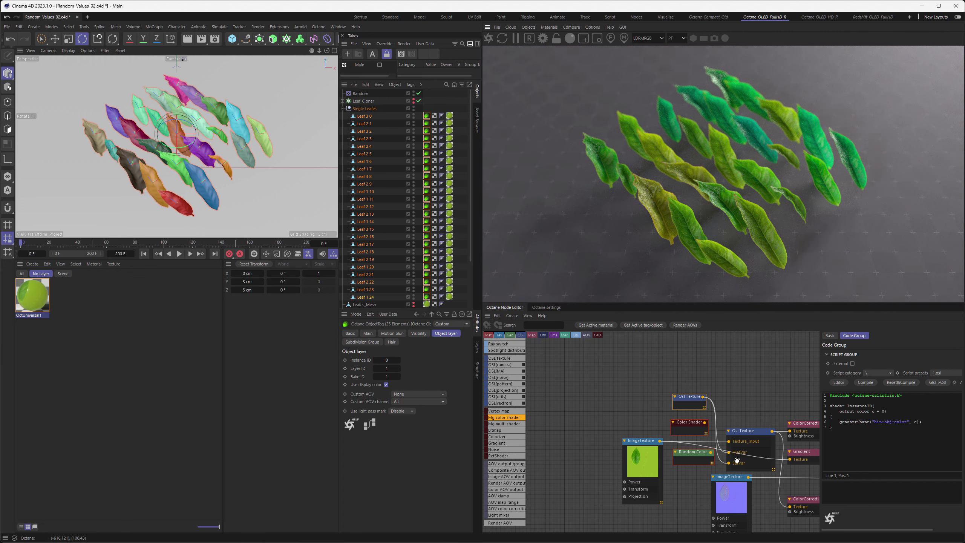
Step: Delete the Color Shader and Random Color nodes and tidy the display color OSL texture and leaf ImageTexture beside the hue shifter
drag(666, 417, 684, 449)
key(Delete)
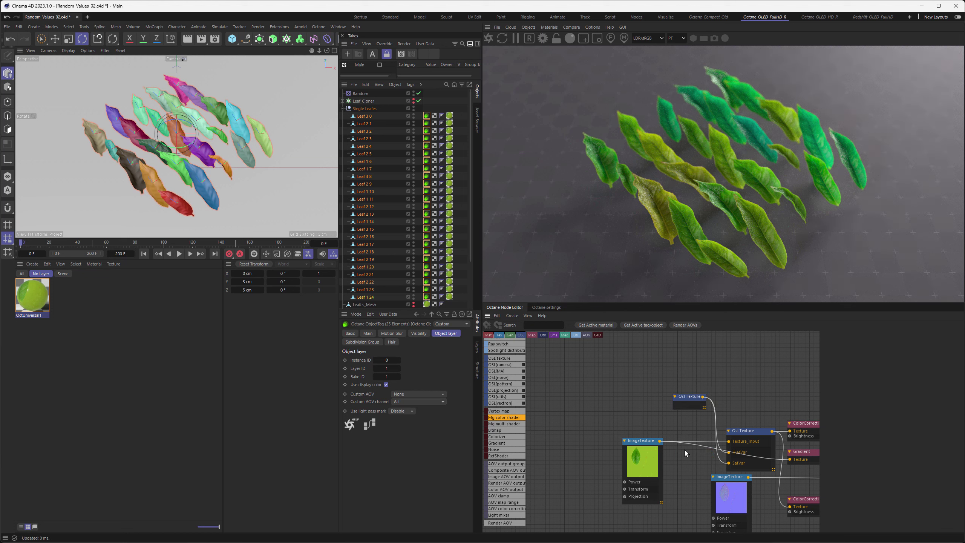
drag(687, 406, 698, 457)
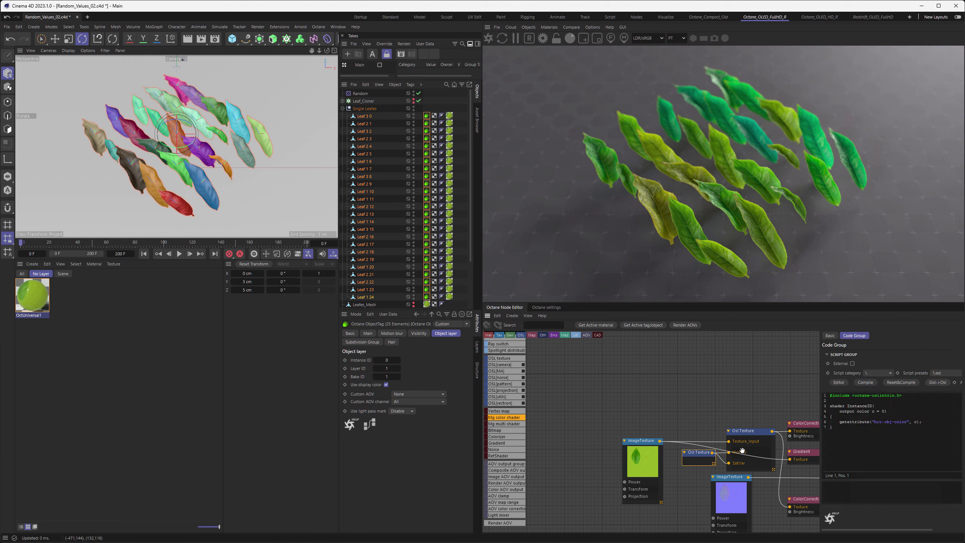
middle_drag(754, 402, 702, 370)
click(704, 402)
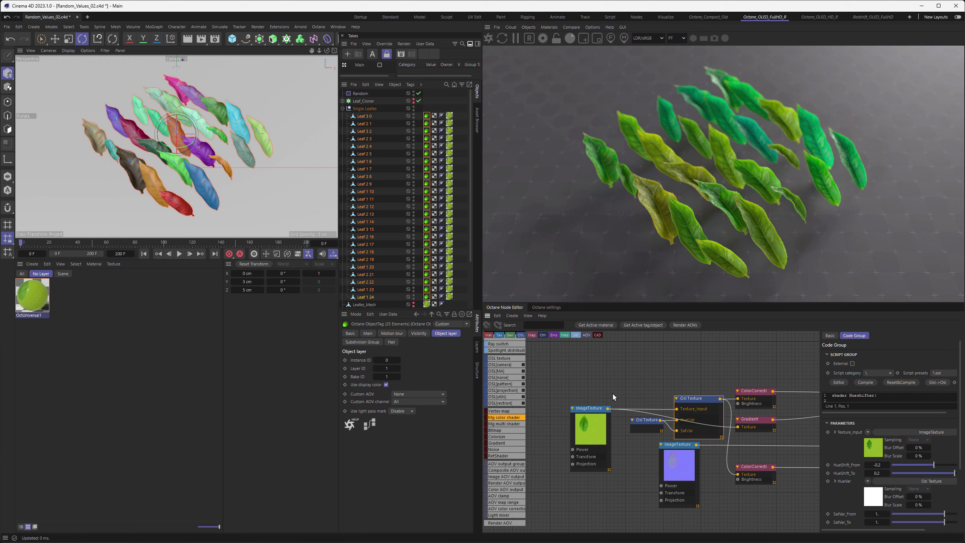
drag(589, 408, 596, 409)
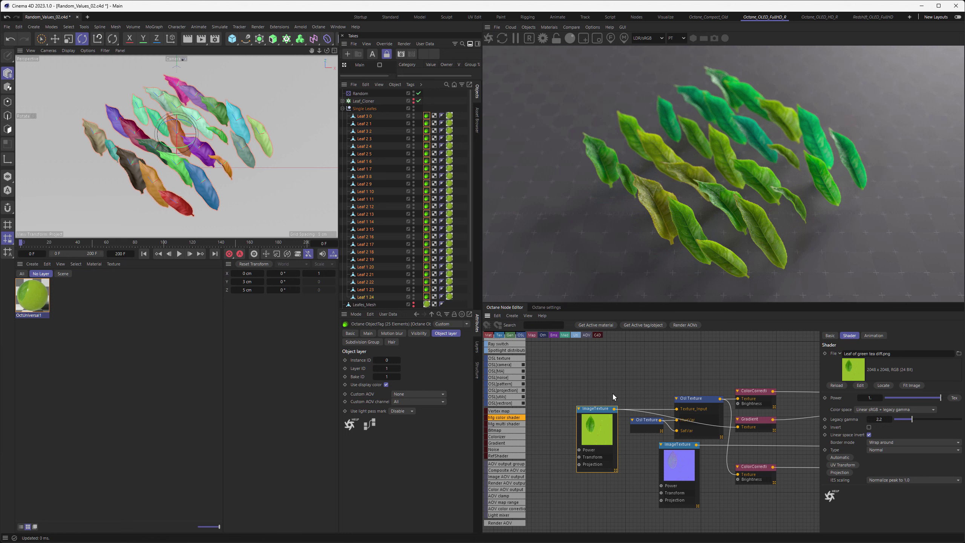
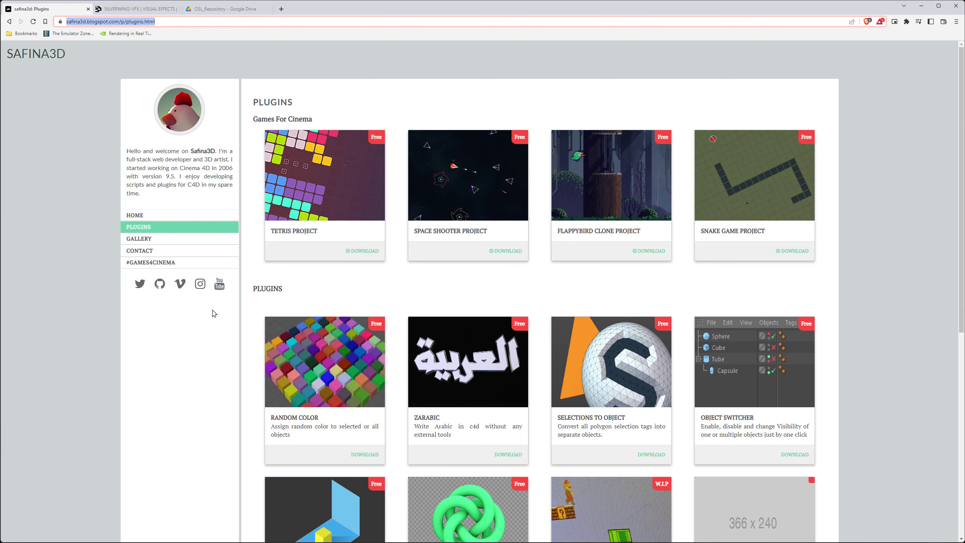
Step: Look over the Cinema 4D plugins, including Random Color, on the Safina3D website in the browser, and return to Cinema 4D
scroll(214, 313, down, 5)
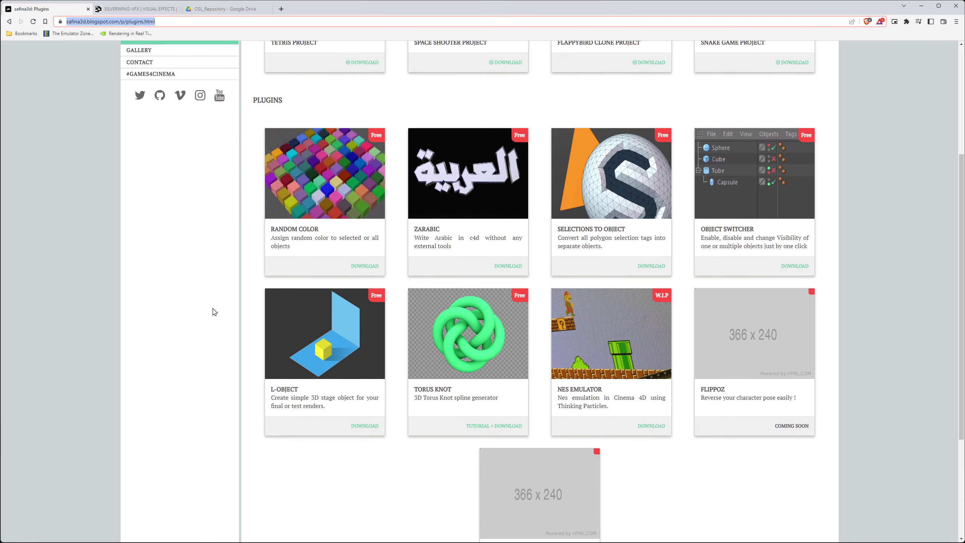
scroll(214, 311, up, 5)
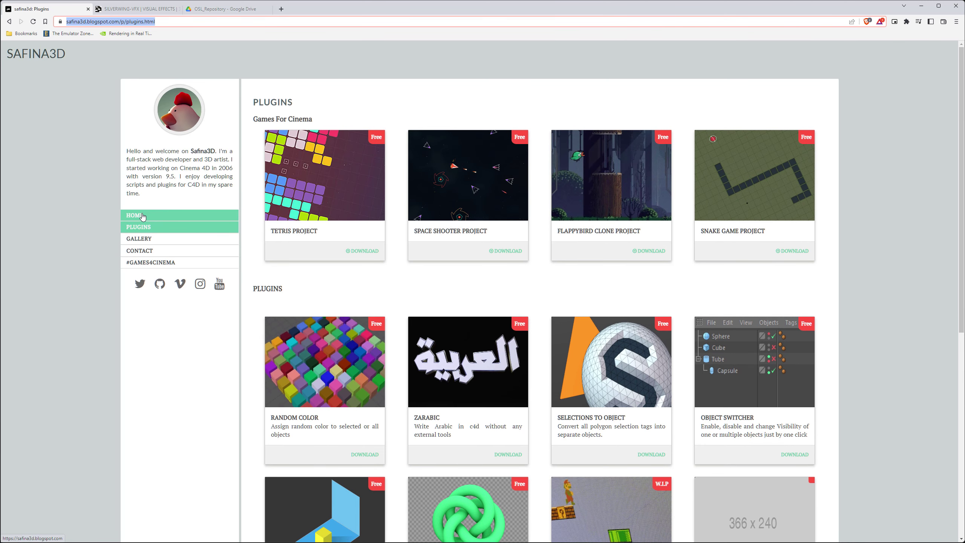
click(143, 216)
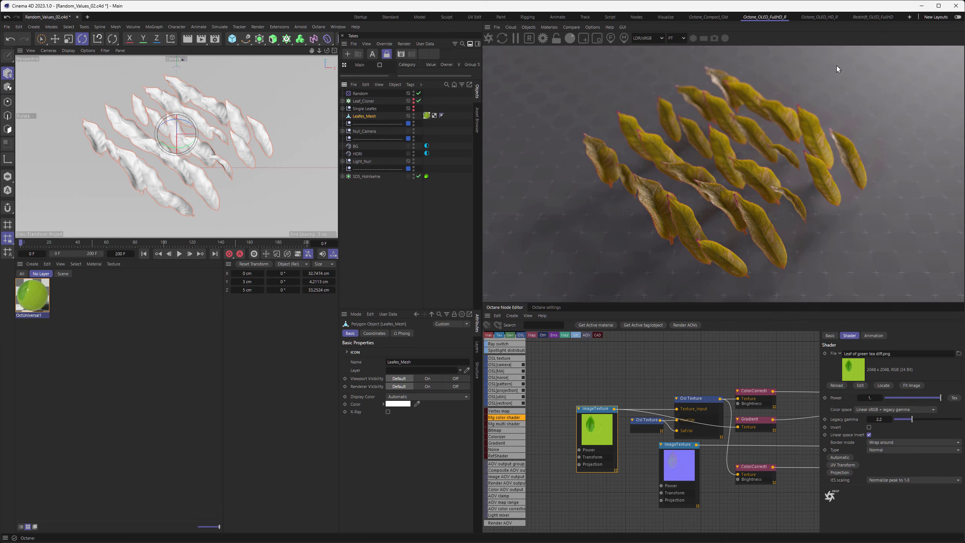
click(921, 6)
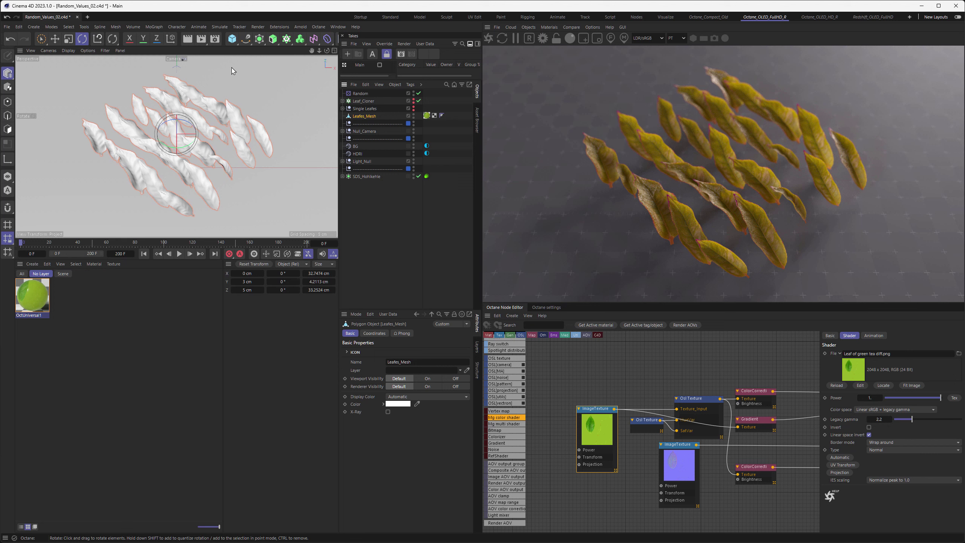
Step: Run the Random_Vertex_Color user script on the Leafes_Mesh object
click(278, 28)
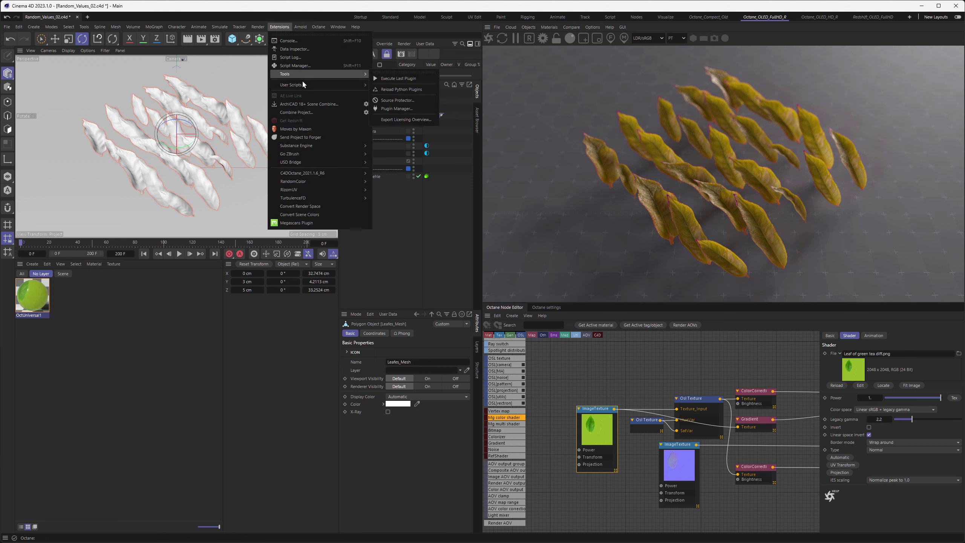
mouse_move(303, 85)
mouse_move(406, 110)
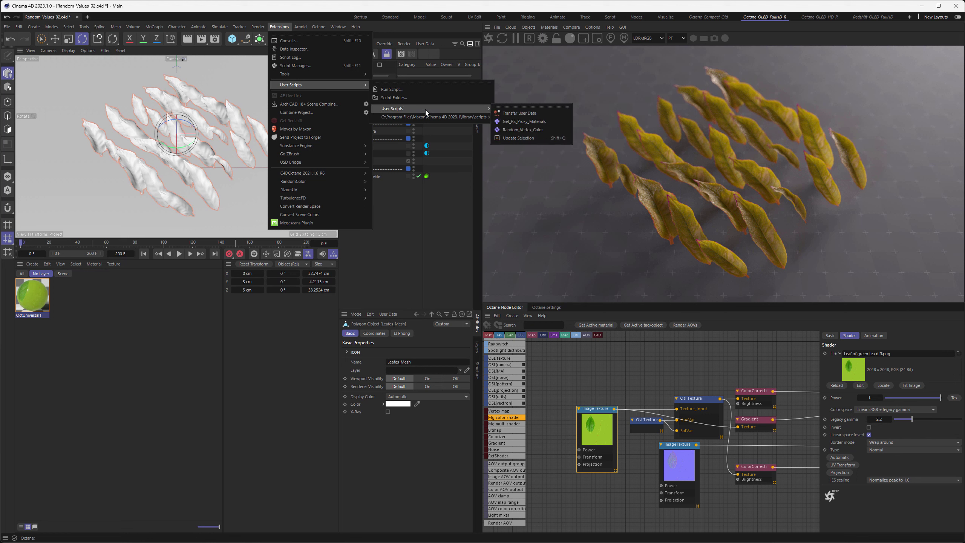
click(522, 130)
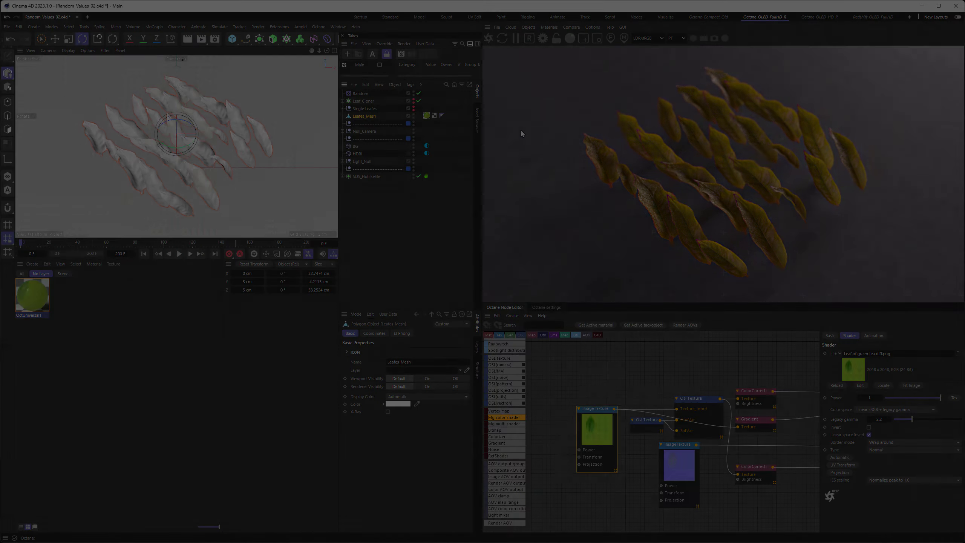